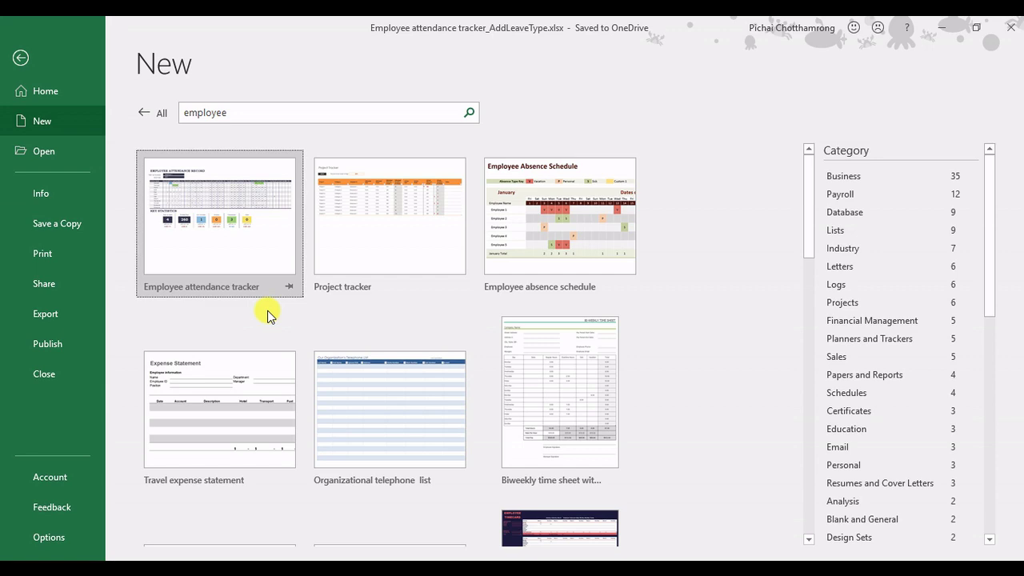
Step: Return to the workbook and examine the coloured leave days for Employee 5 and the formulas behind each leave type's key statistic
{"action": "key", "text": "Escape"}
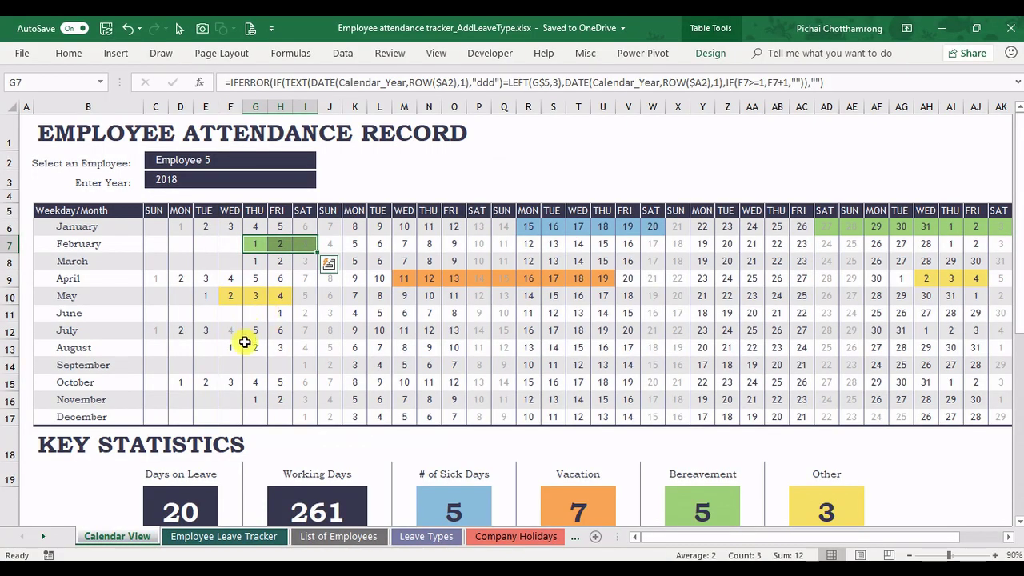
{"action": "left_click", "coordinate": [335, 192]}
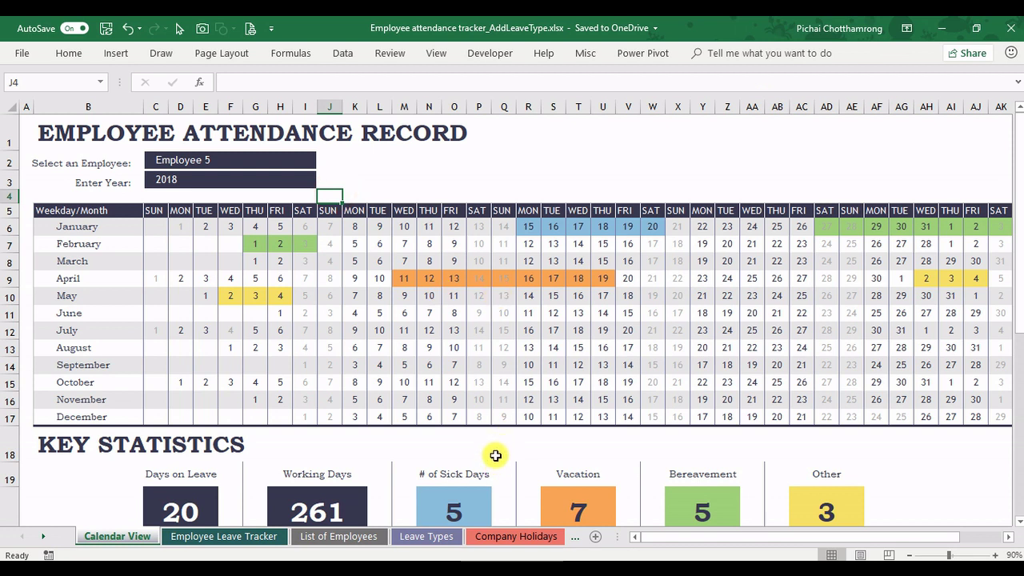
{"action": "left_click", "coordinate": [469, 495]}
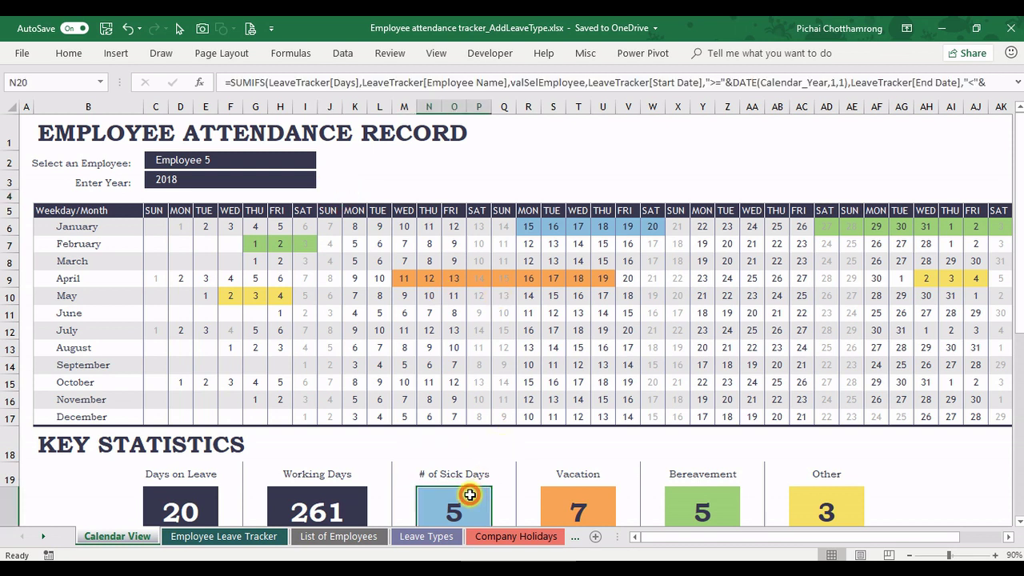
{"action": "left_click", "coordinate": [568, 497]}
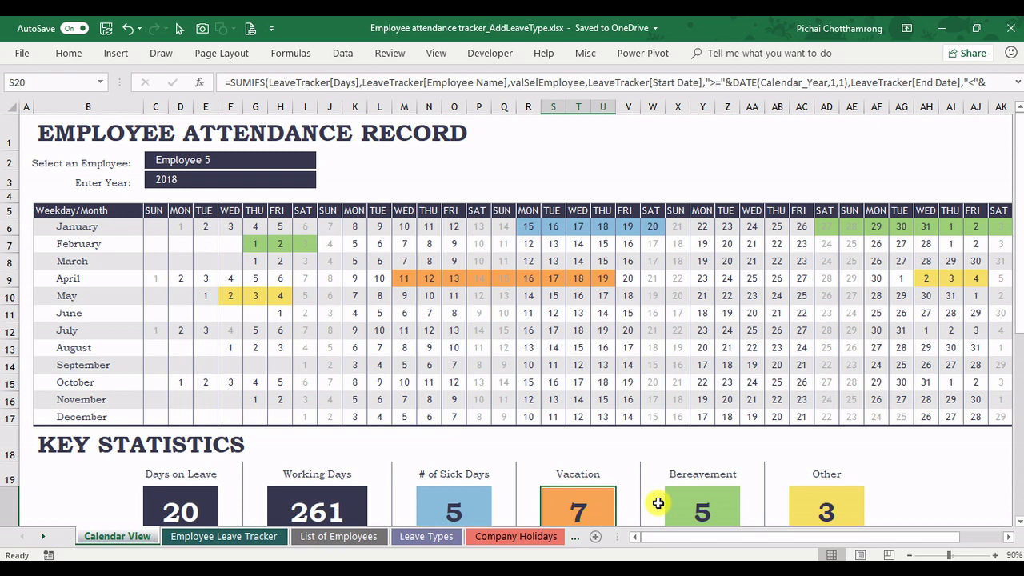
{"action": "left_click", "coordinate": [687, 497]}
{"action": "left_click", "coordinate": [788, 499]}
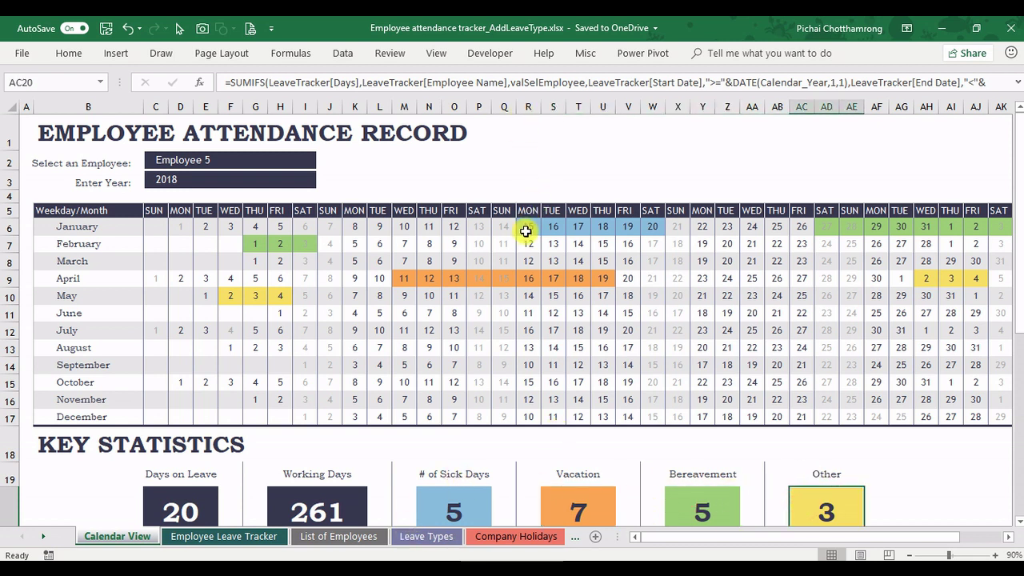
{"action": "left_click_drag", "start_coordinate": [528, 226], "coordinate": [645, 228]}
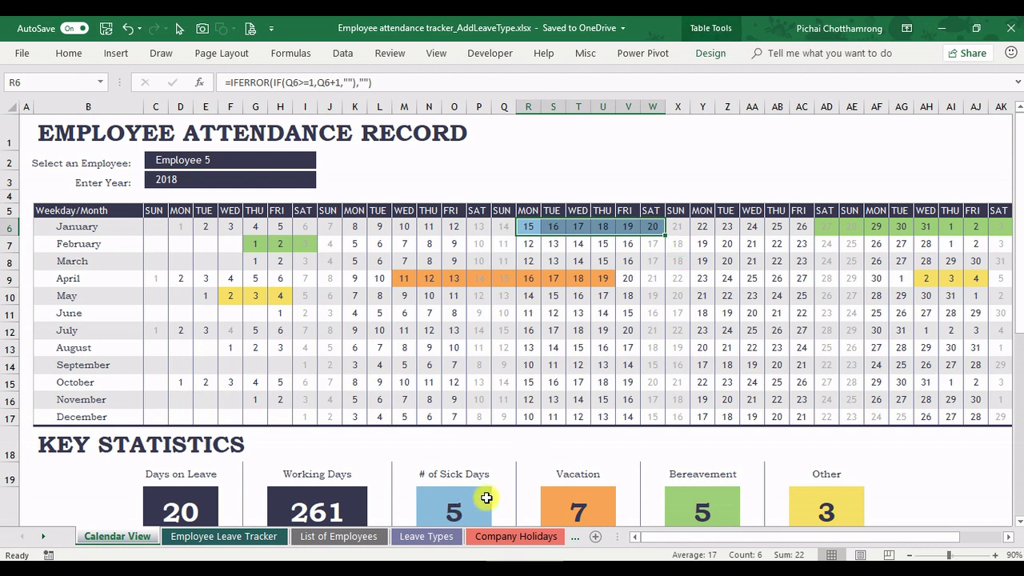
{"action": "left_click", "coordinate": [457, 505]}
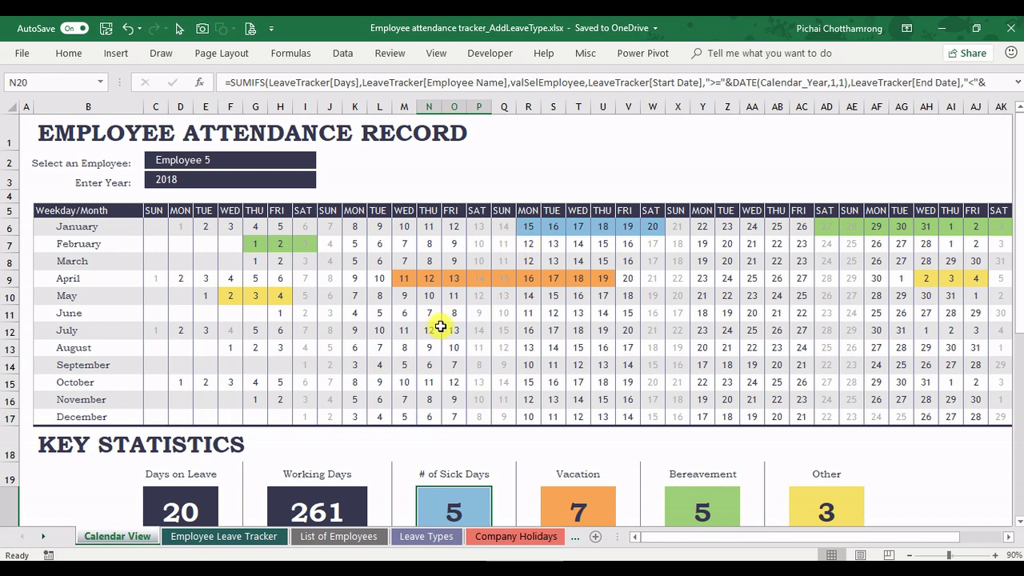
Step: Add "Absent" as a new entry at the end of the list on the Leave Types sheet
{"action": "left_click", "coordinate": [426, 537]}
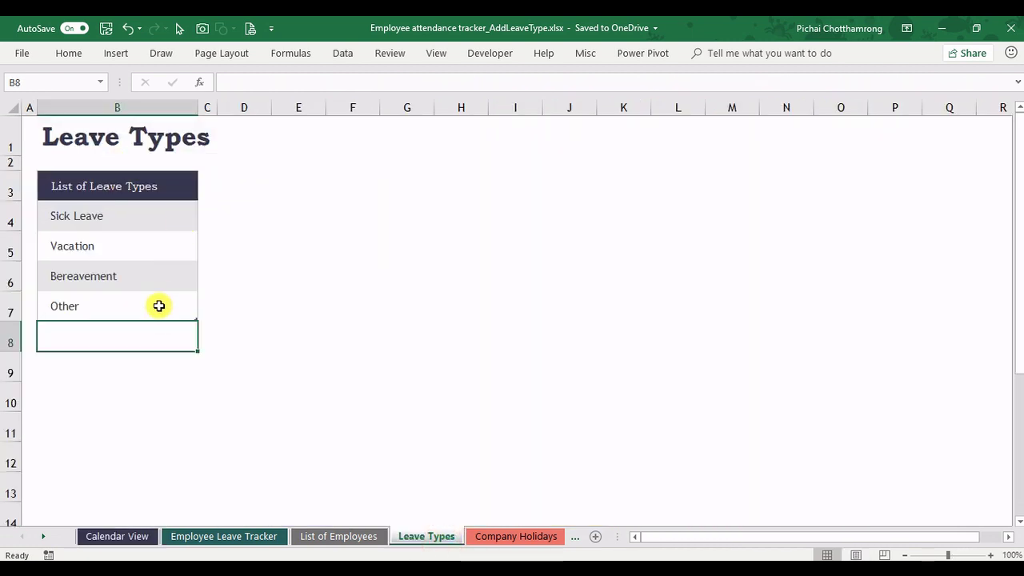
{"action": "left_click", "coordinate": [173, 213]}
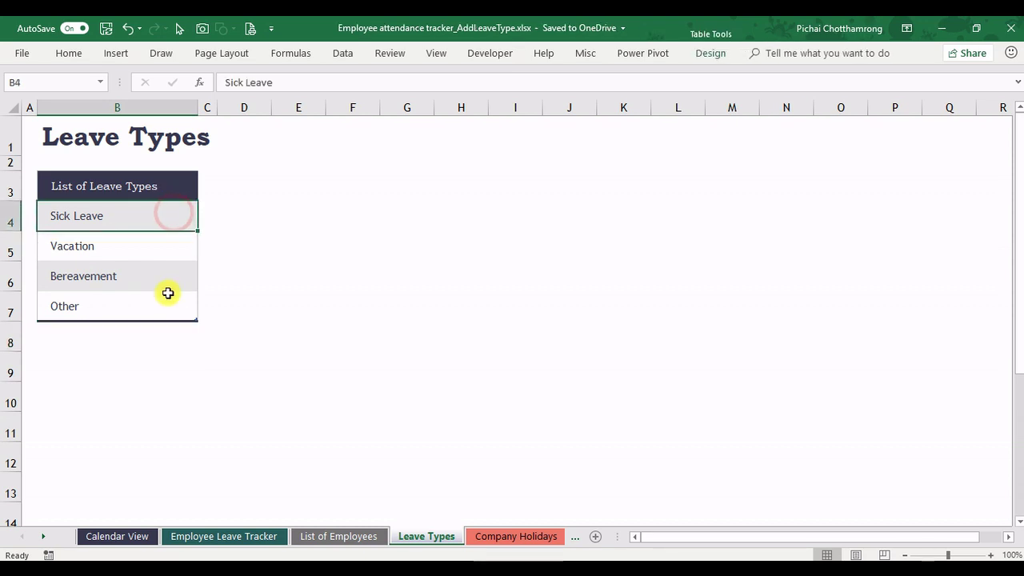
{"action": "left_click", "coordinate": [165, 337]}
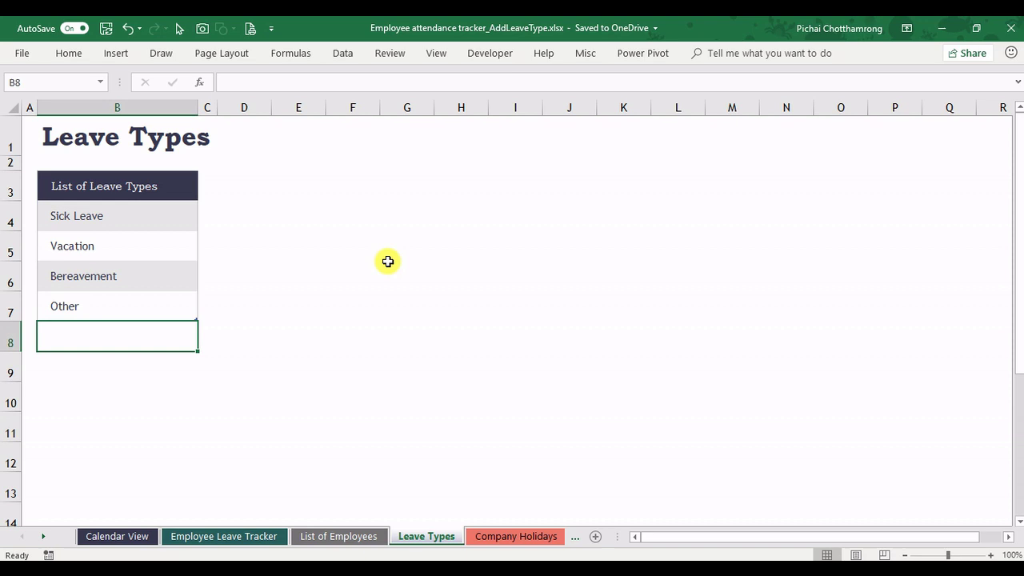
{"action": "type", "text": "Ab"}
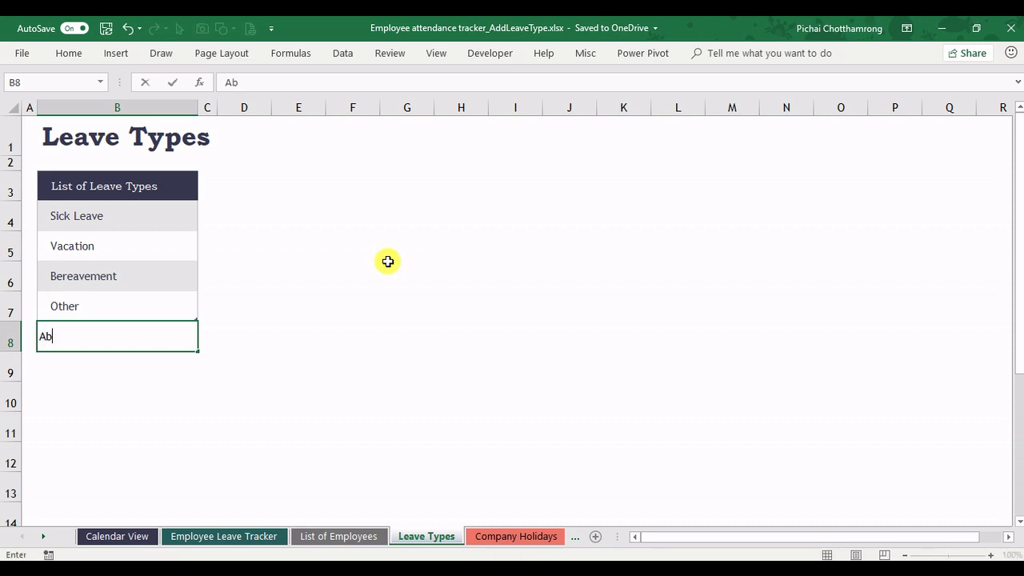
{"action": "key", "text": "Return"}
{"action": "key", "text": "Return"}
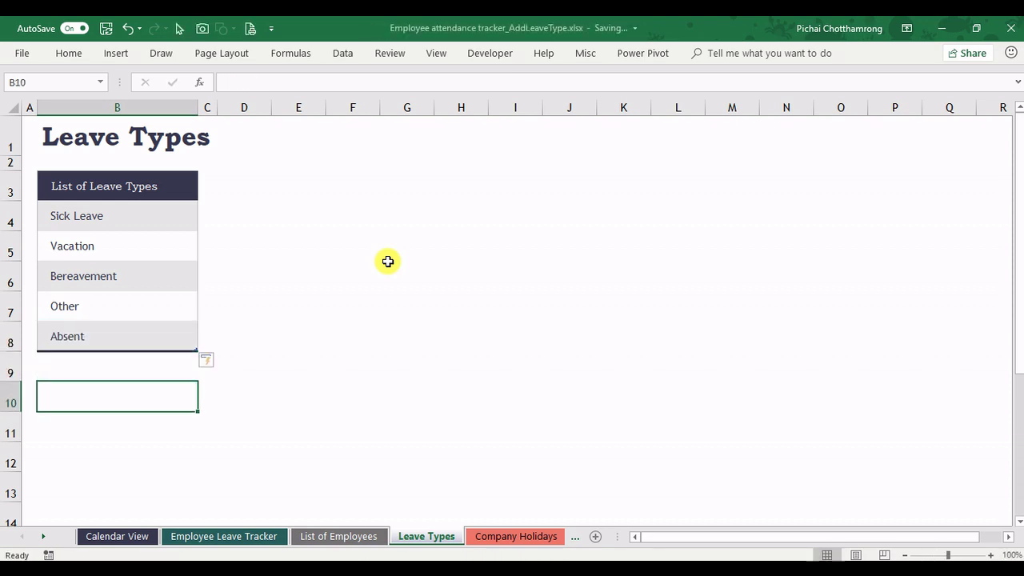
{"action": "left_click", "coordinate": [164, 334]}
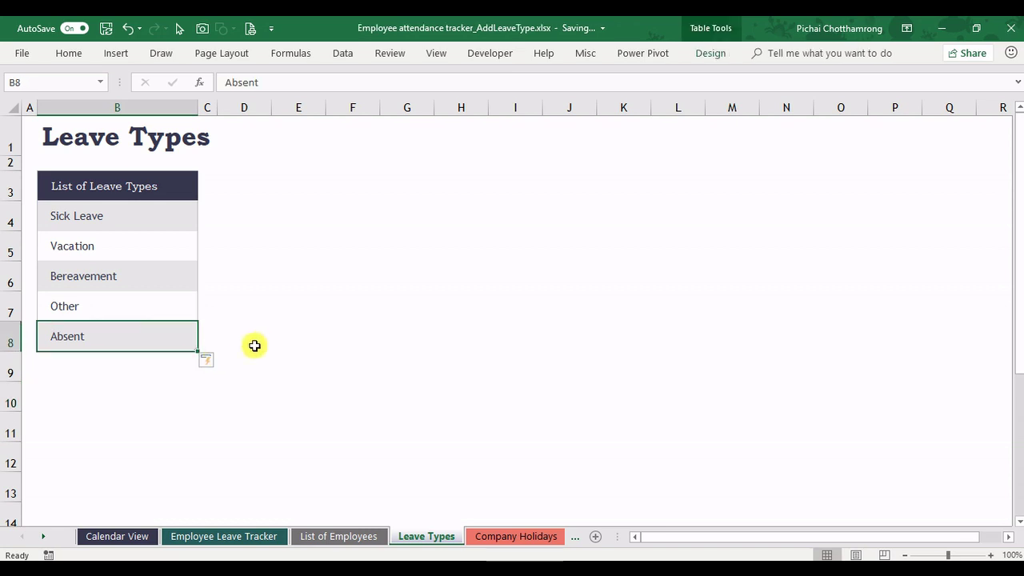
Step: Start a new record for Employee 5 in row 28, below the last entry of the Employee Leave Tracker sheet
{"action": "left_click", "coordinate": [213, 541]}
{"action": "scroll", "coordinate": [168, 317], "scroll_direction": "down", "scroll_amount": 6}
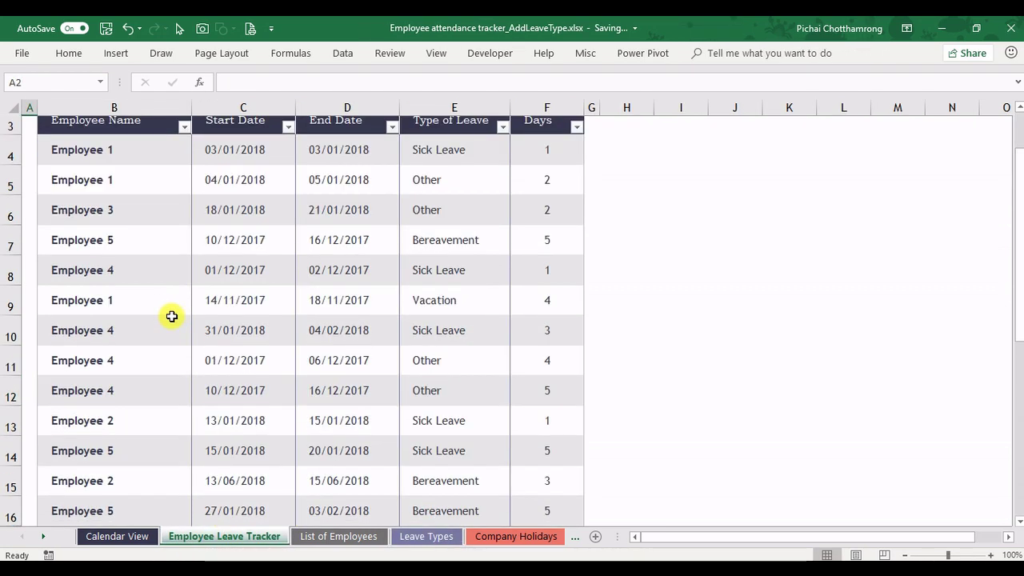
{"action": "left_click", "coordinate": [104, 396]}
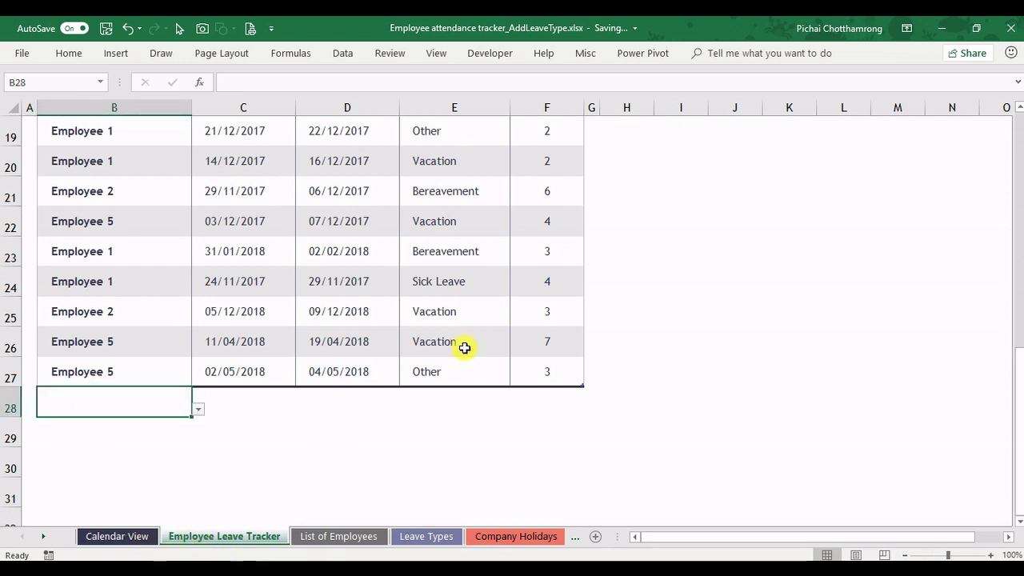
{"action": "type", "text": "Emp"}
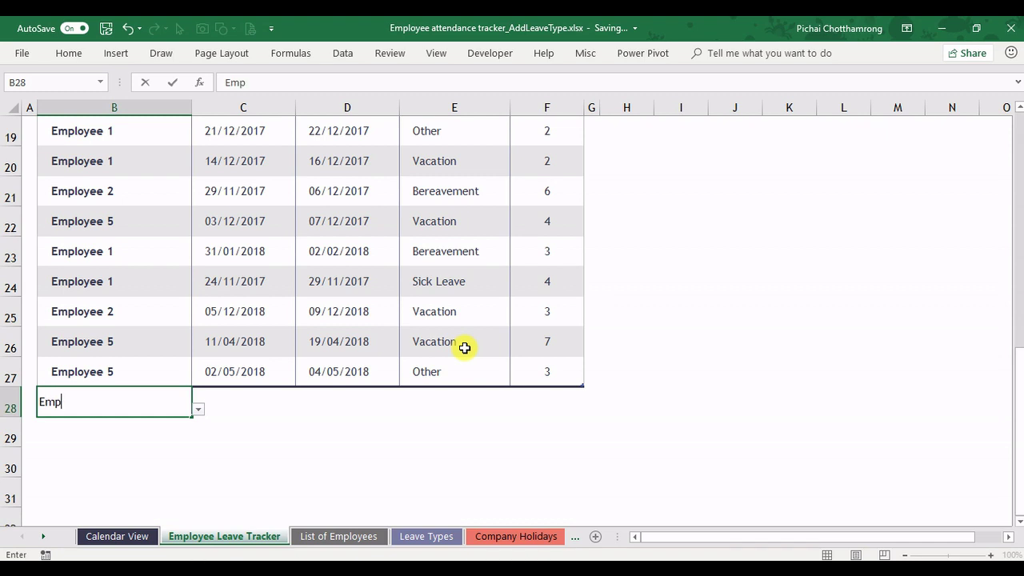
{"action": "key", "text": "alt+Down"}
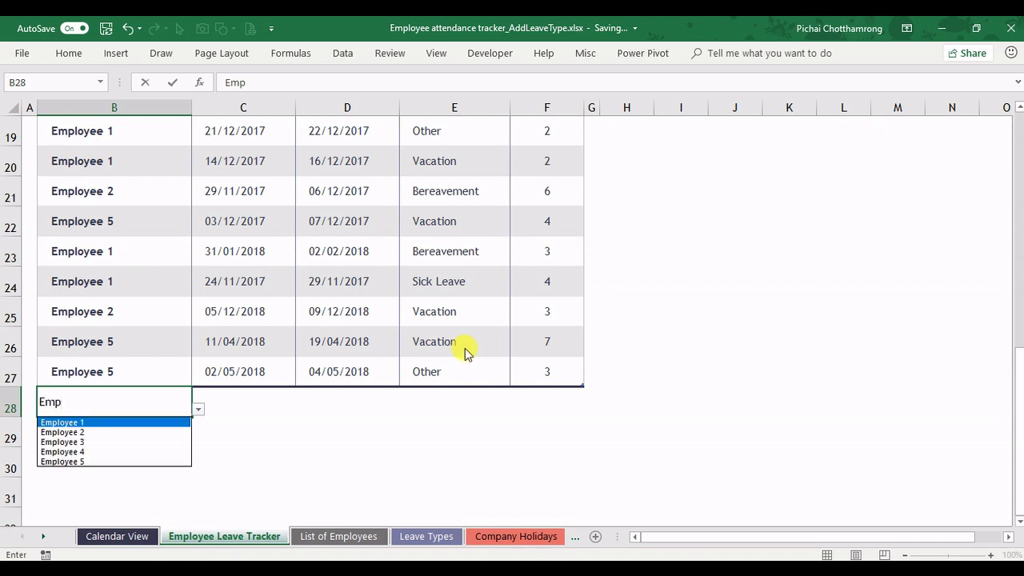
{"action": "key", "text": "Down"}
{"action": "key", "text": "Down"}
{"action": "key", "text": "Down"}
{"action": "key", "text": "Down"}
{"action": "key", "text": "Return"}
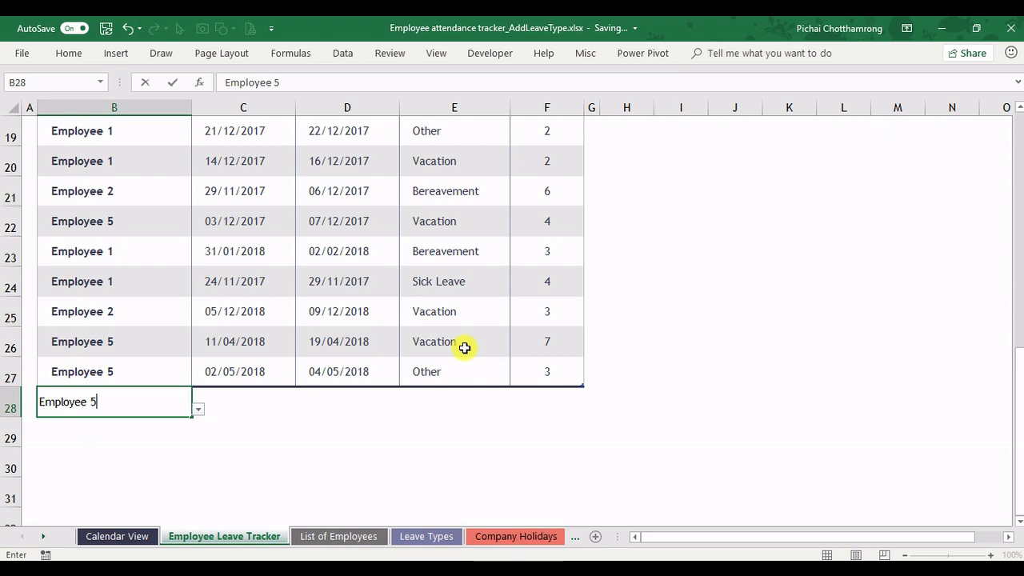
{"action": "key", "text": "Tab"}
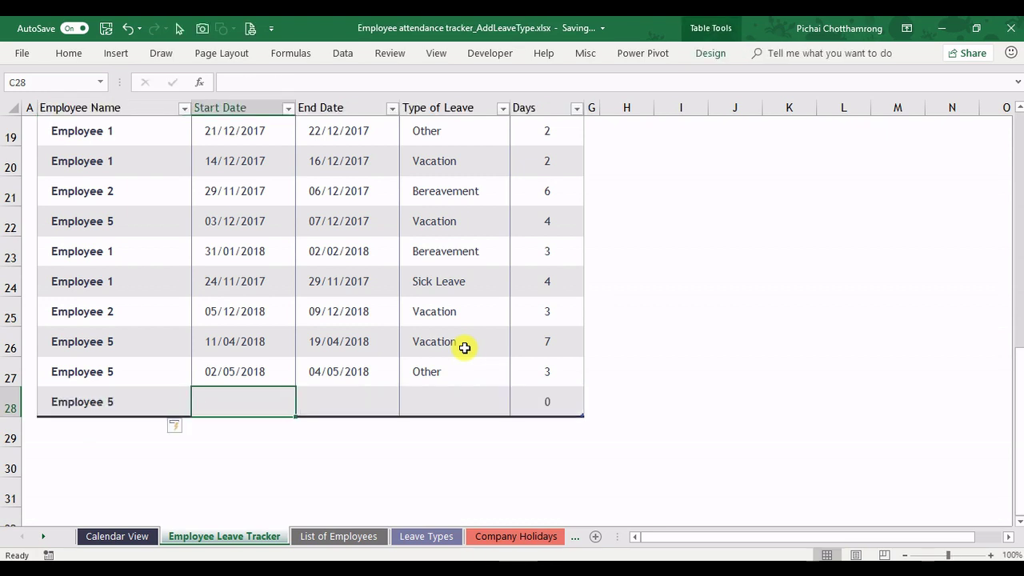
Step: Enter 4/6 as the start date and 7/6 as the end date of the new leave record
{"action": "type", "text": "4/6"}
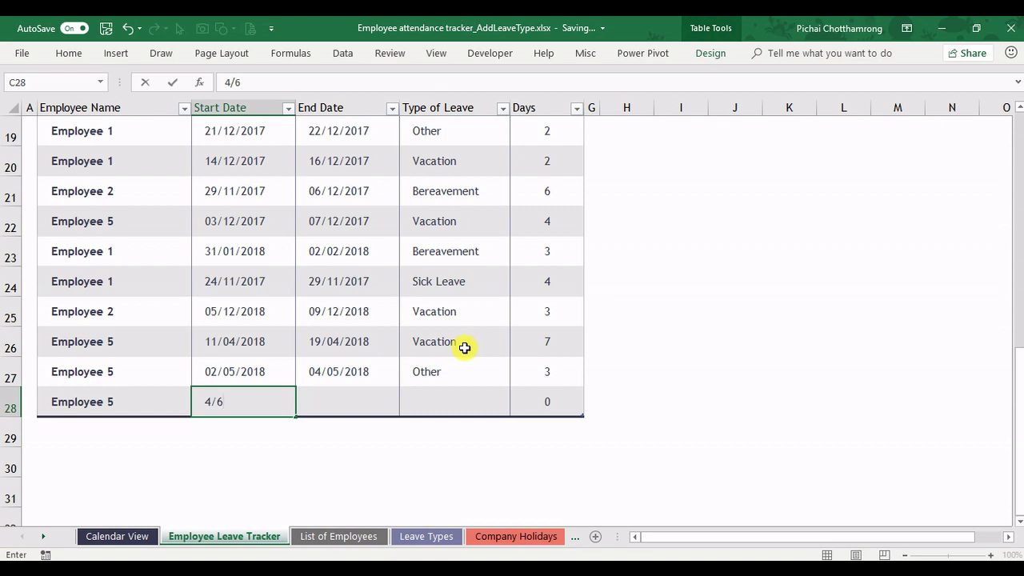
{"action": "key", "text": "Tab"}
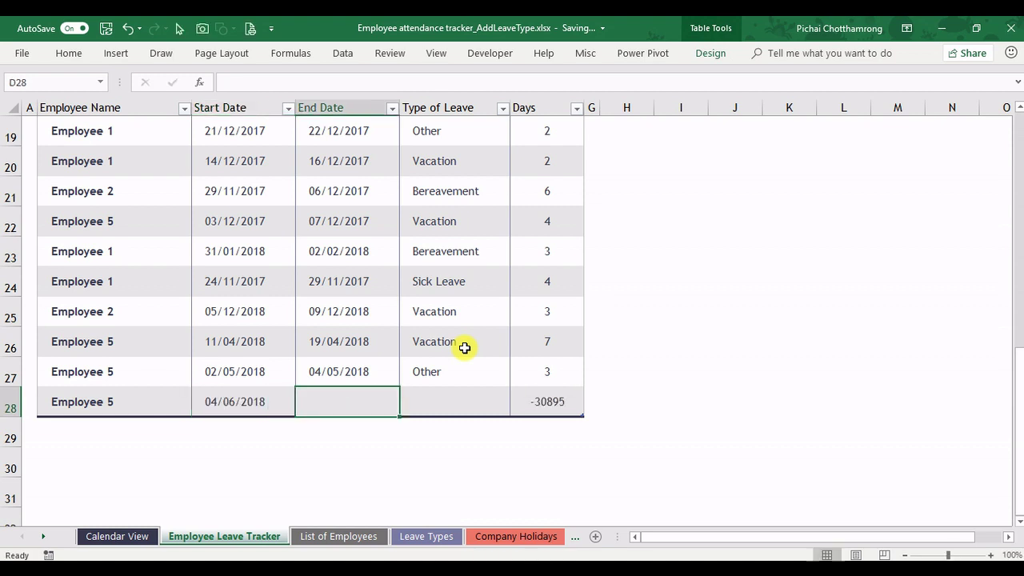
{"action": "type", "text": "7/6"}
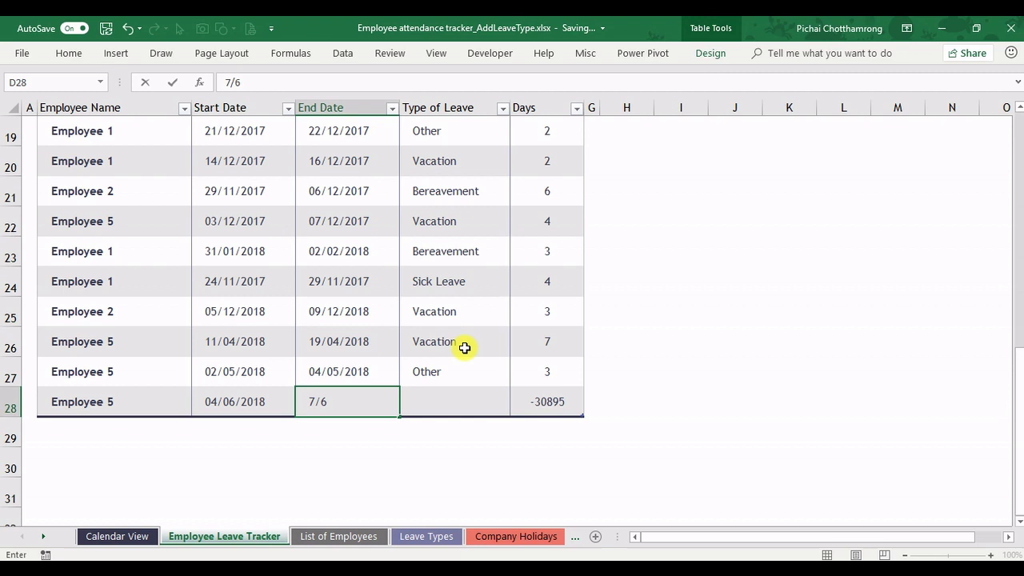
{"action": "key", "text": "Tab"}
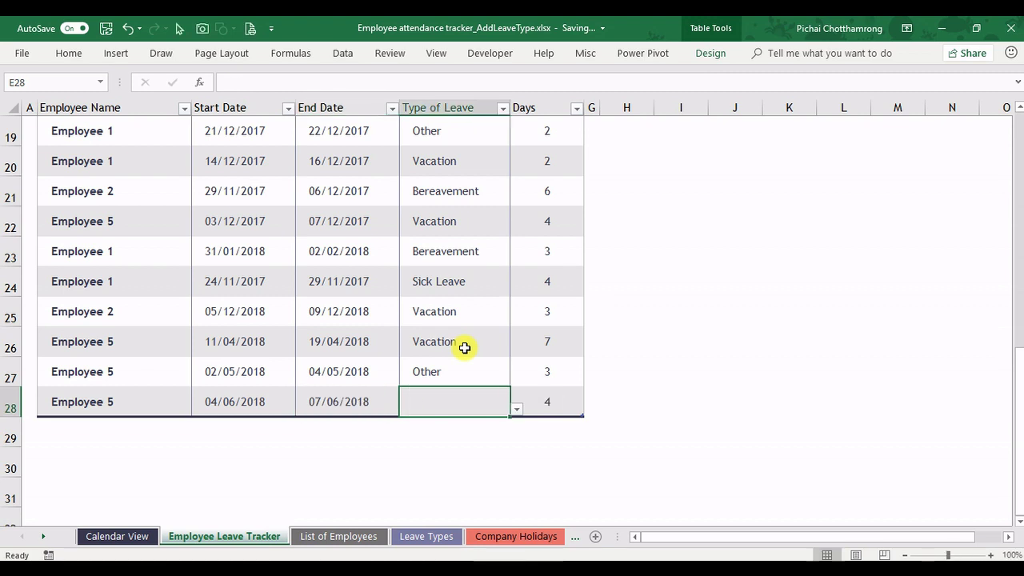
Step: Set the new record's type of leave to Absent
{"action": "key", "text": "alt+Down"}
{"action": "key", "text": "Down"}
{"action": "key", "text": "Down"}
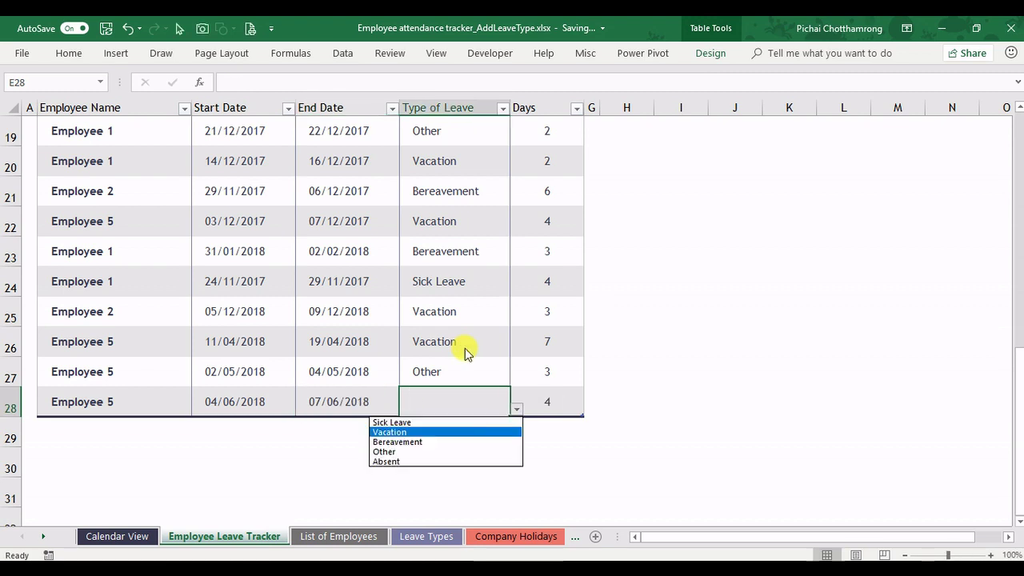
{"action": "left_click", "coordinate": [401, 462]}
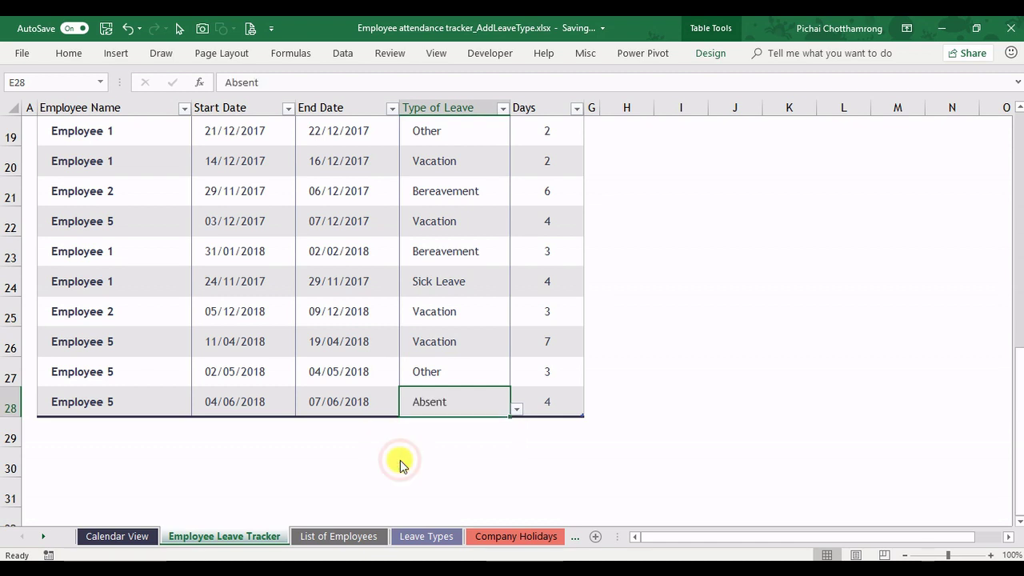
Step: Check how 4 to 7 June and the key statistics appear for Employee 5 on the Calendar View sheet
{"action": "left_click", "coordinate": [133, 539]}
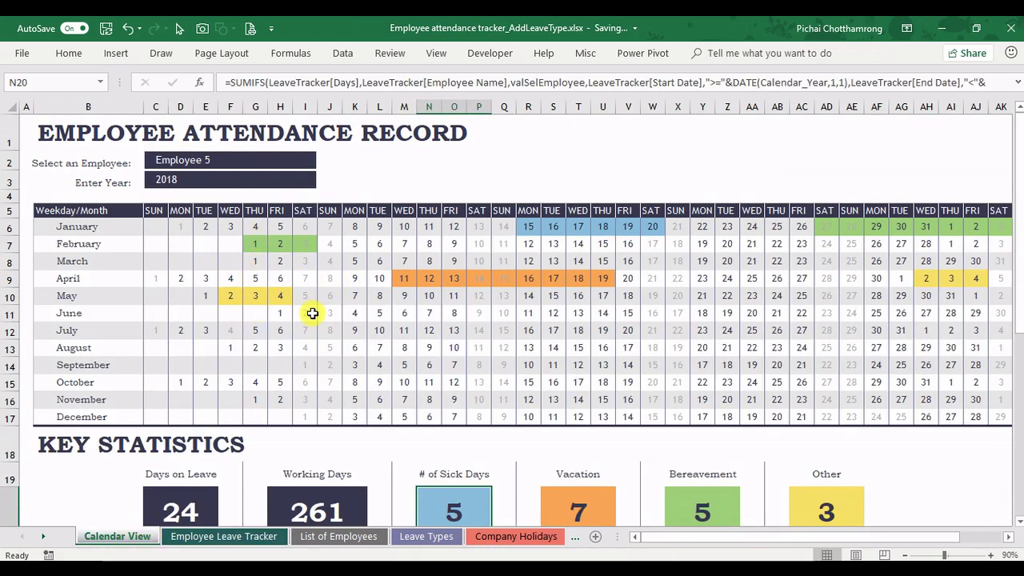
{"action": "left_click_drag", "start_coordinate": [350, 314], "coordinate": [424, 315]}
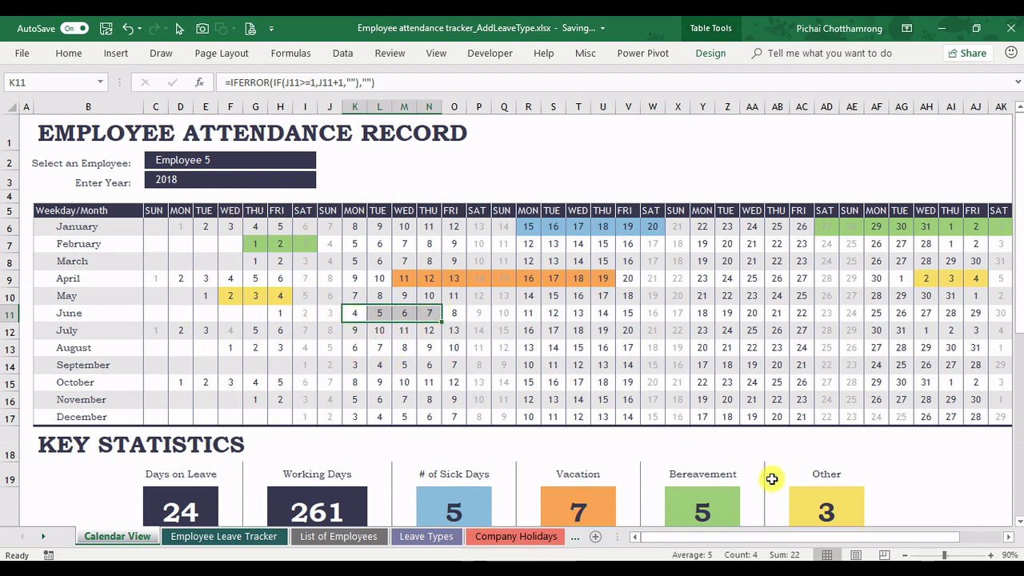
{"action": "scroll", "coordinate": [938, 476], "scroll_direction": "down", "scroll_amount": 2}
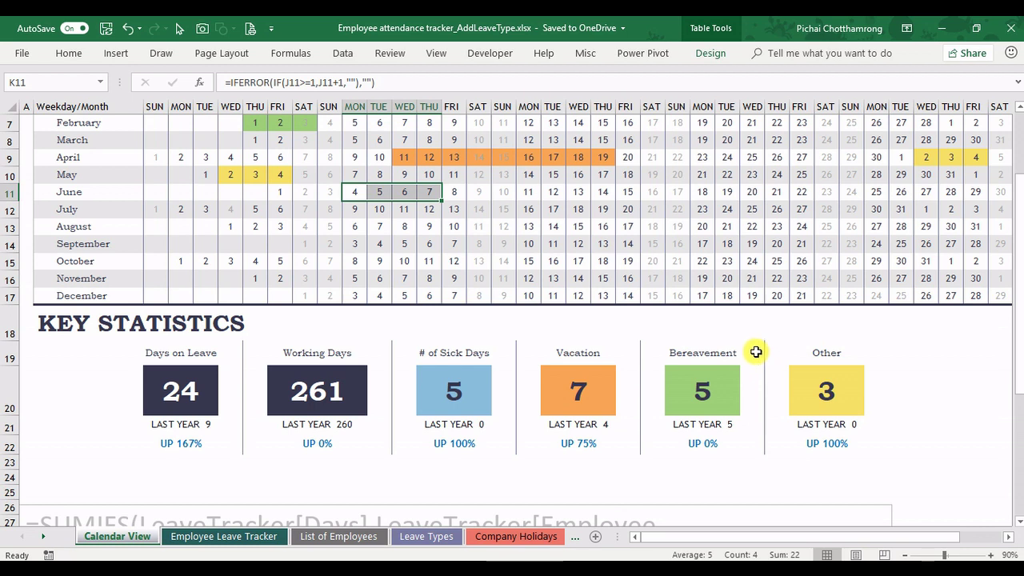
Step: Copy the Other statistics block in AA19:AE22 and paste it beside the original, starting at AF19
{"action": "left_click_drag", "start_coordinate": [754, 346], "coordinate": [827, 445]}
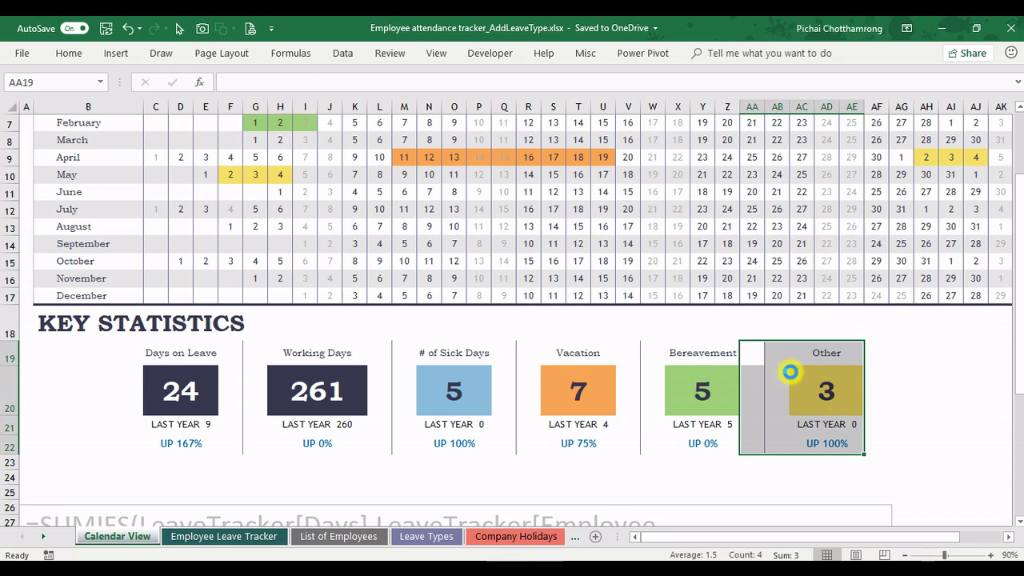
{"action": "key", "text": "ctrl+c"}
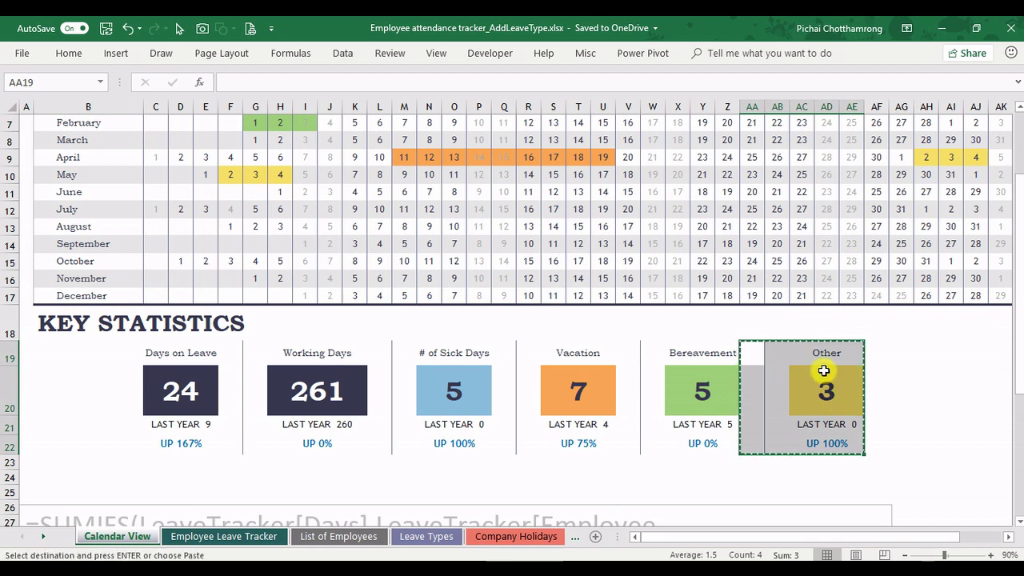
{"action": "left_click", "coordinate": [877, 346]}
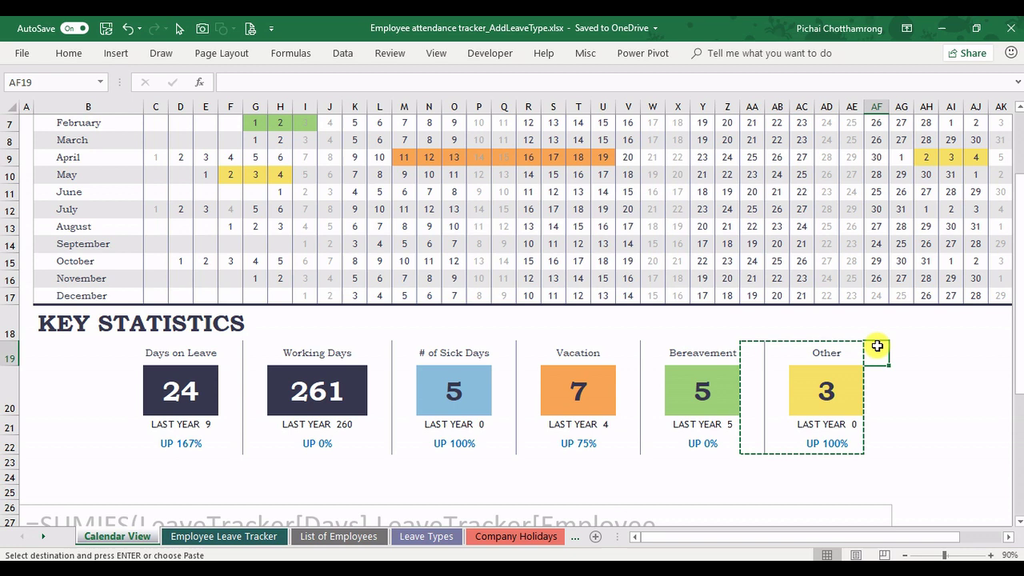
{"action": "key", "text": "ctrl+v"}
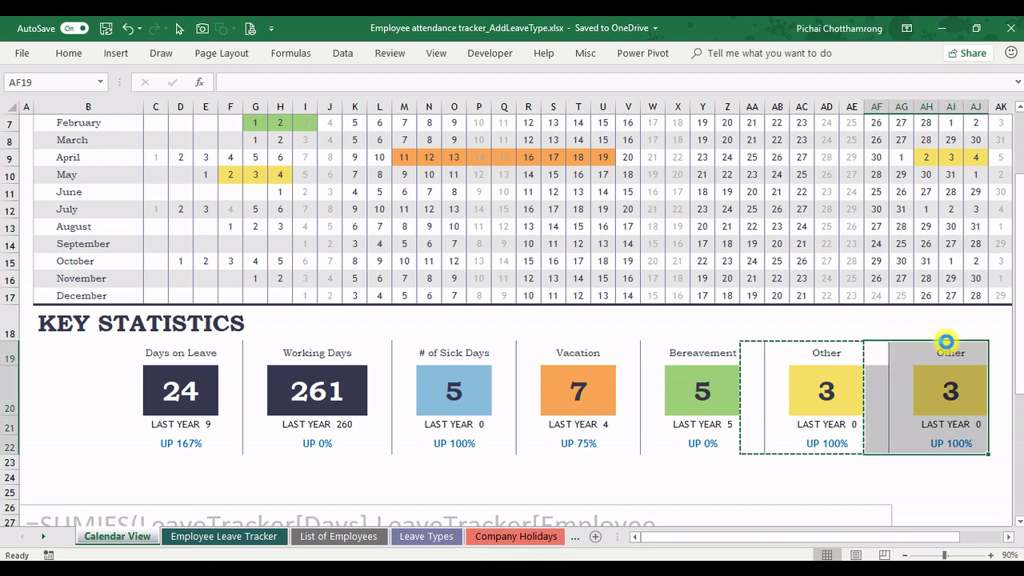
Step: Compare the day-count formulas of the pasted and original Other blocks with the SUMIFS formula note below the statistics
{"action": "left_click", "coordinate": [950, 403]}
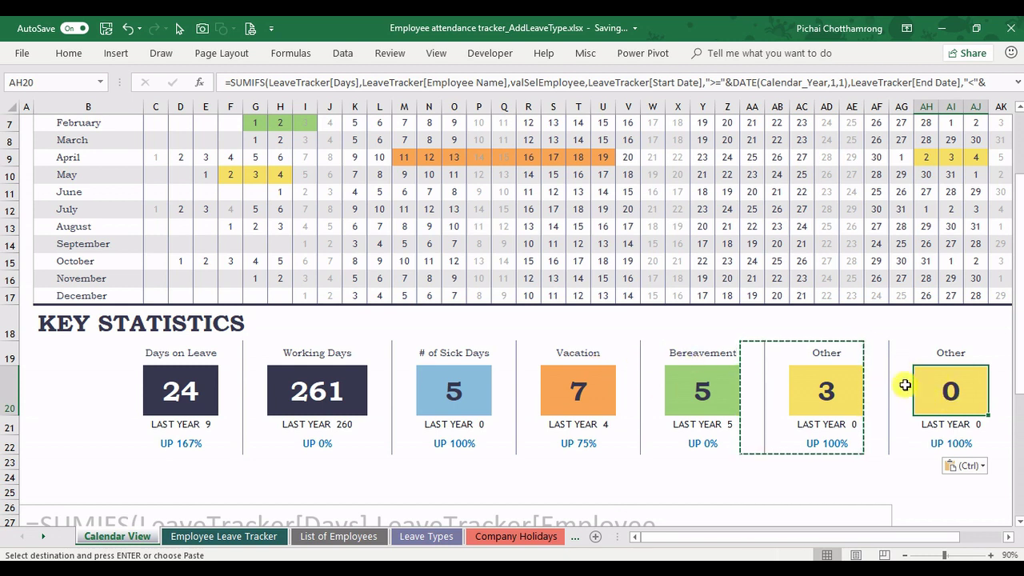
{"action": "left_click", "coordinate": [800, 390]}
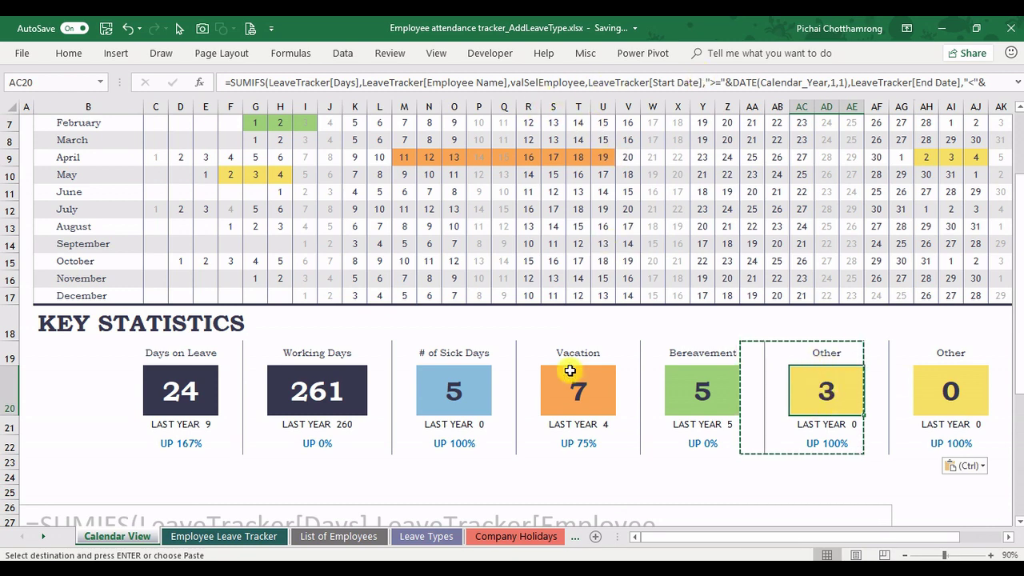
{"action": "scroll", "coordinate": [572, 364], "scroll_direction": "down", "scroll_amount": 3}
{"action": "scroll", "coordinate": [572, 365], "scroll_direction": "down", "scroll_amount": 1}
{"action": "left_click", "coordinate": [300, 511]}
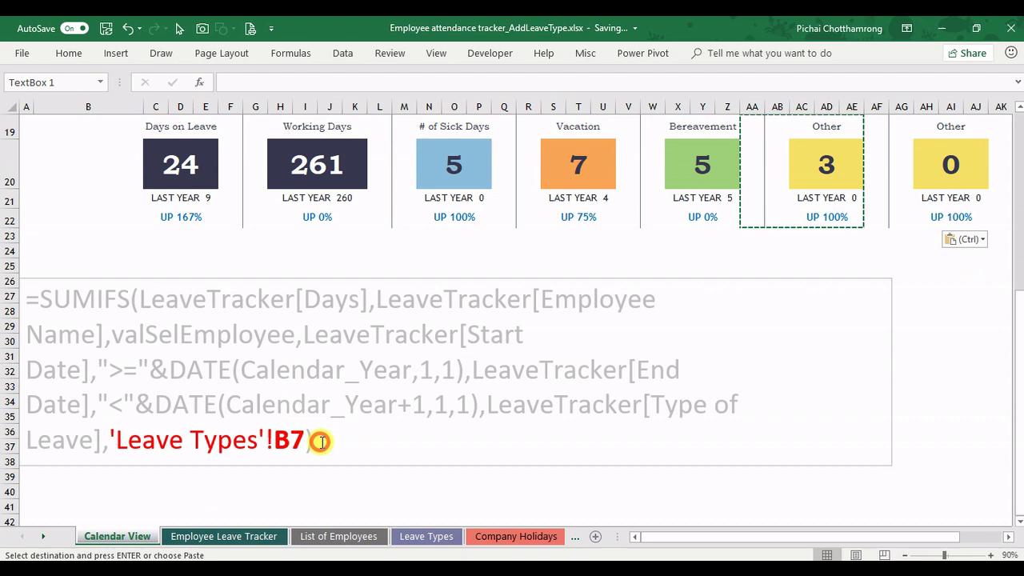
Step: Check which leave types cells B7 and B8 hold on the Leave Types sheet against the reference in the Calendar View formula note
{"action": "left_click", "coordinate": [831, 156]}
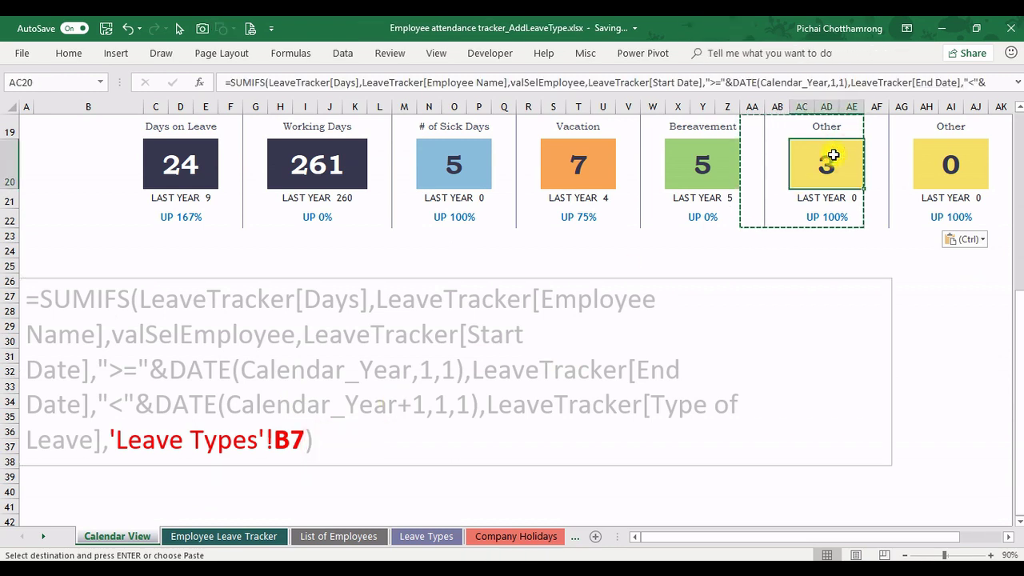
{"action": "key", "text": "Escape"}
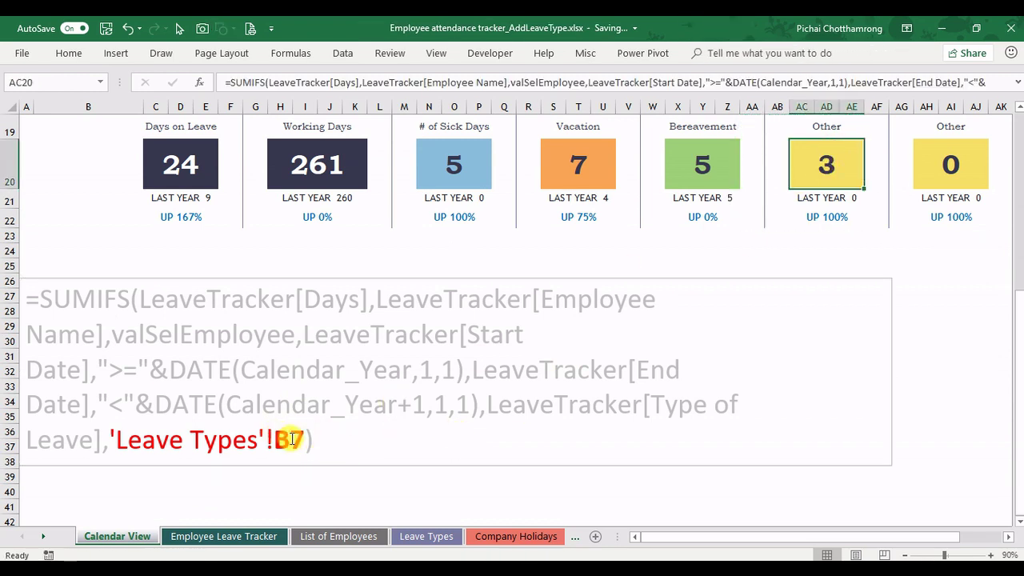
{"action": "left_click", "coordinate": [410, 540]}
{"action": "left_click", "coordinate": [103, 304]}
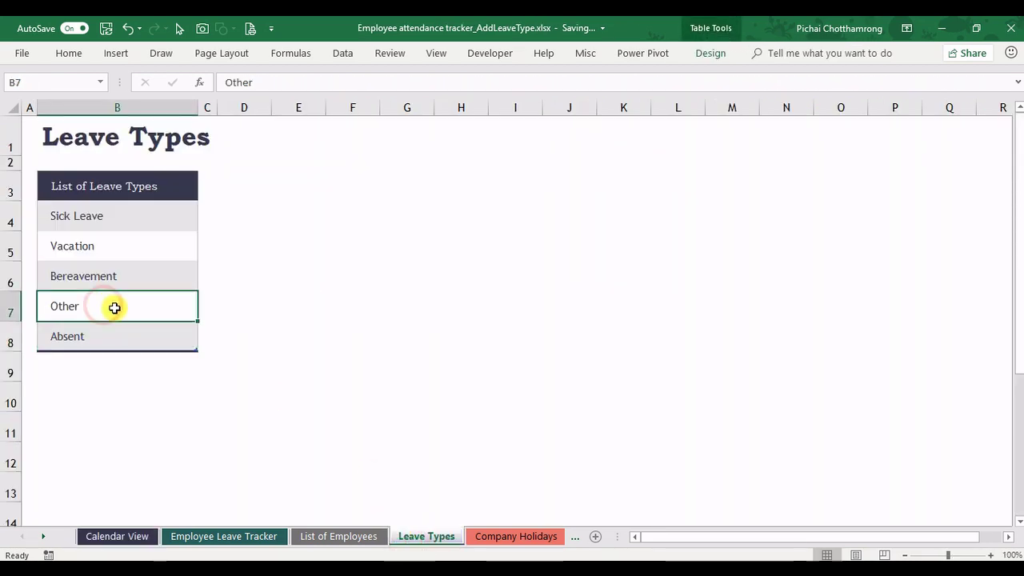
{"action": "left_click", "coordinate": [108, 538]}
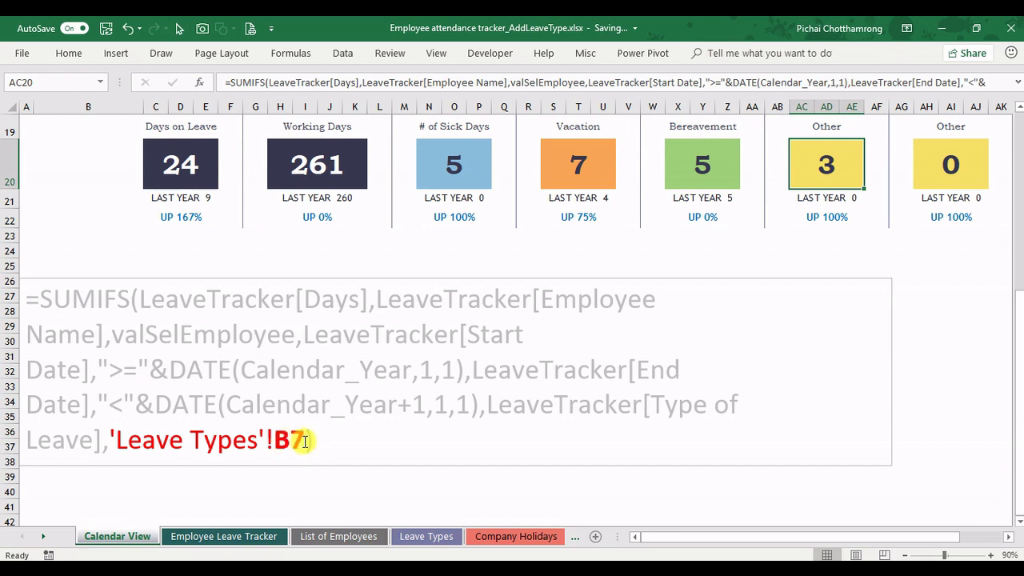
{"action": "left_click", "coordinate": [427, 535]}
{"action": "left_click", "coordinate": [137, 337]}
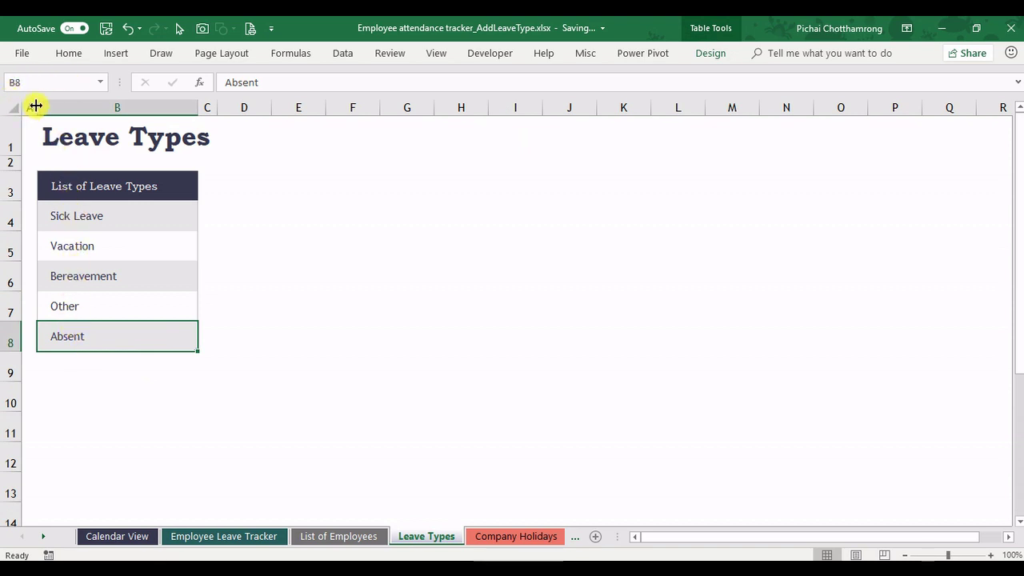
{"action": "left_click", "coordinate": [101, 541]}
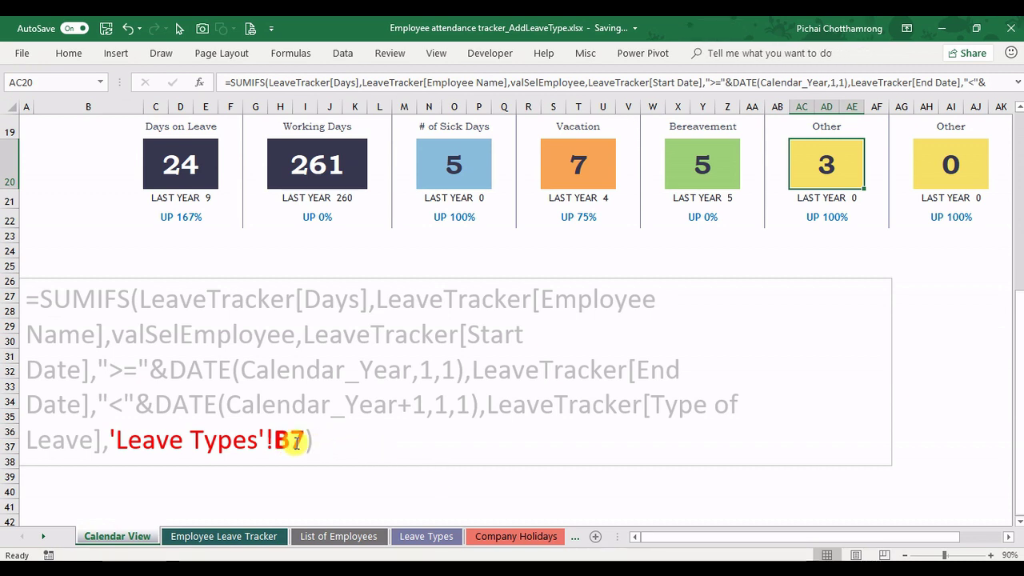
Step: Change the leave type reference at the end of the SUMIFS formula note to 'Leave Types'!B8
{"action": "left_click", "coordinate": [293, 440]}
{"action": "key", "text": "shift+Right"}
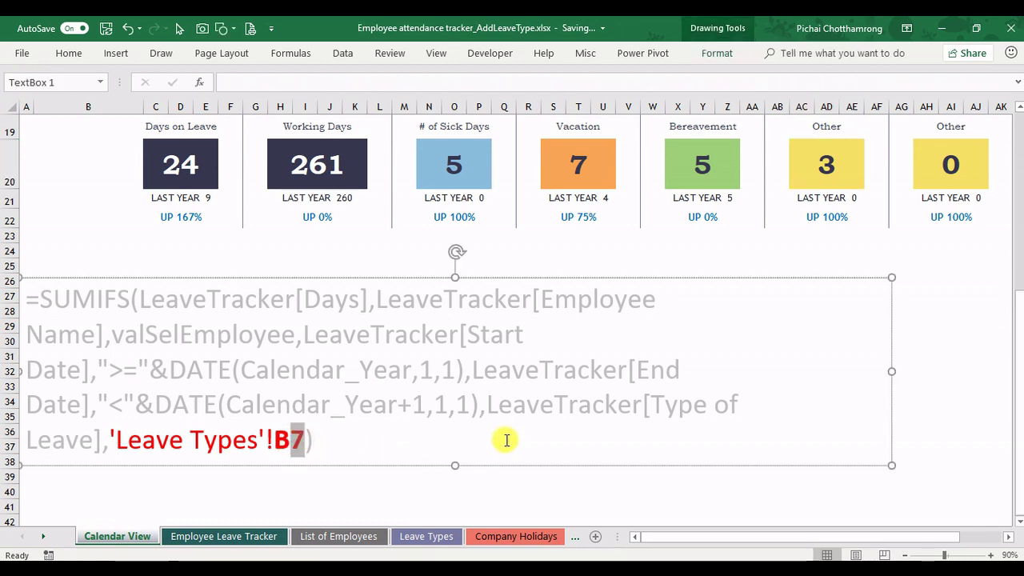
{"action": "type", "text": "8"}
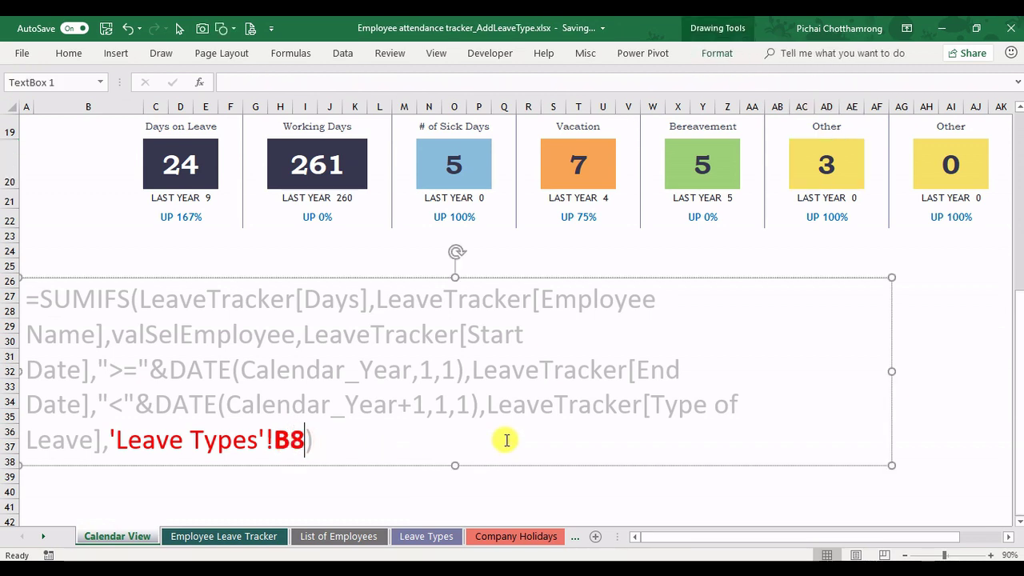
{"action": "left_click_drag", "start_coordinate": [323, 440], "coordinate": [28, 297]}
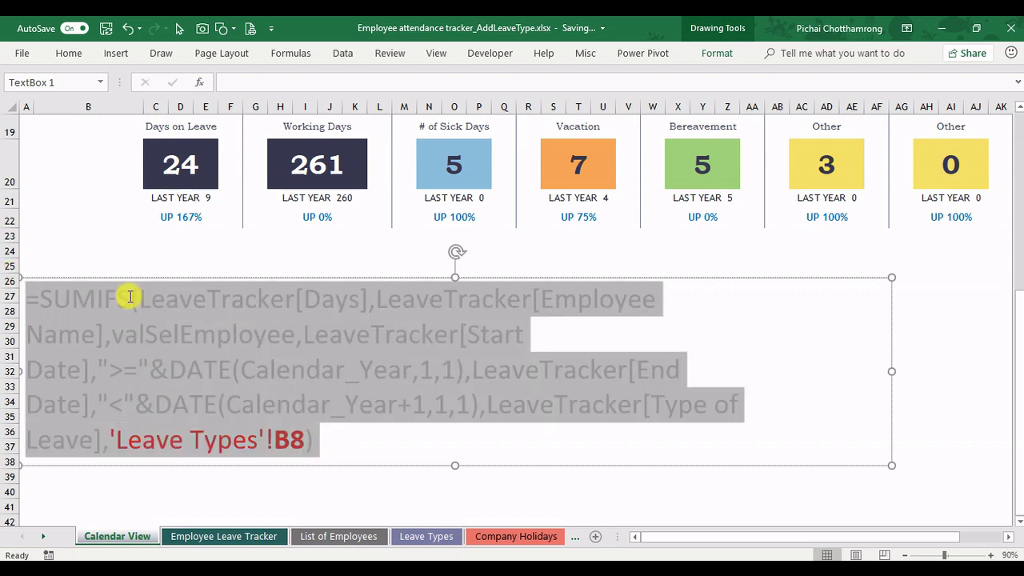
{"action": "key", "text": "Escape"}
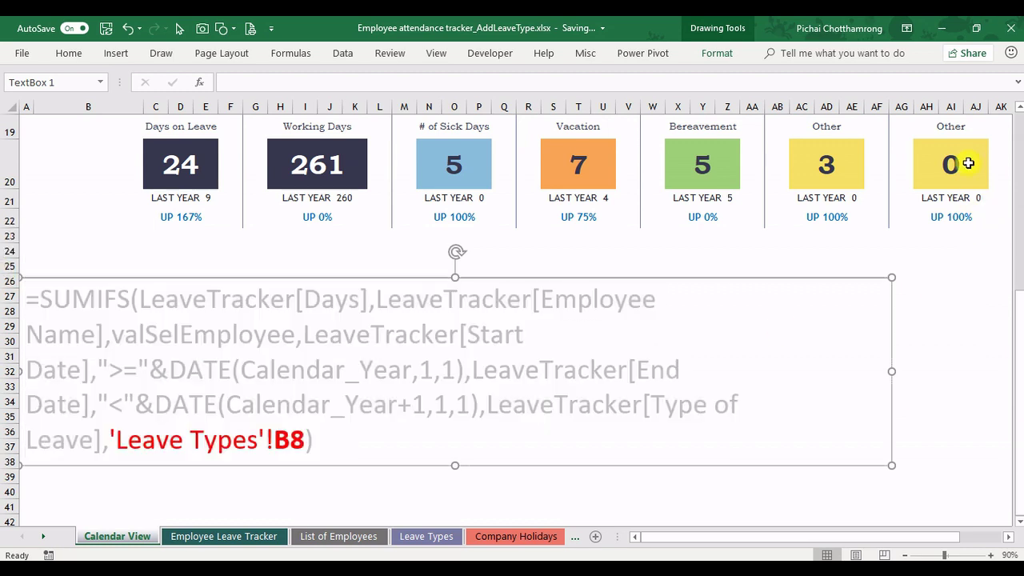
Step: Point the last criterion of the pasted Other block's SUMIFS formula in AH20 to 'Leave Types'!B8
{"action": "left_click", "coordinate": [966, 164]}
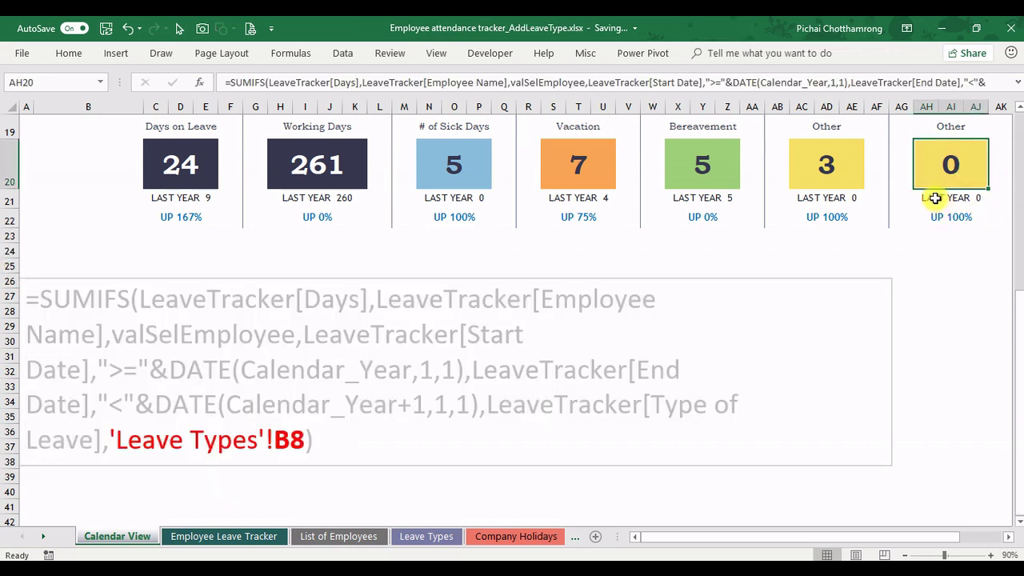
{"action": "left_click", "coordinate": [739, 82]}
{"action": "key", "text": "End"}
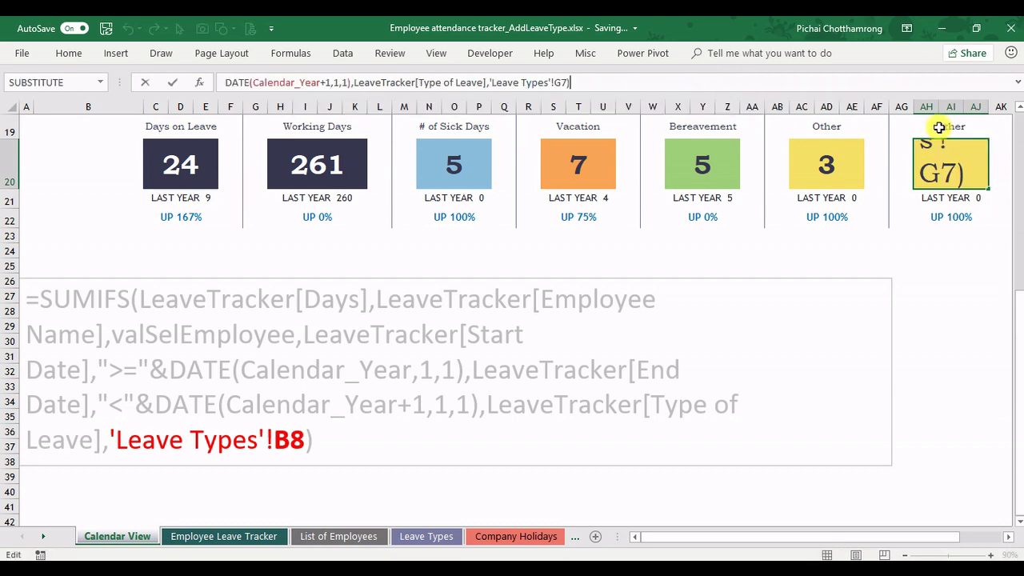
{"action": "double_click", "coordinate": [562, 83]}
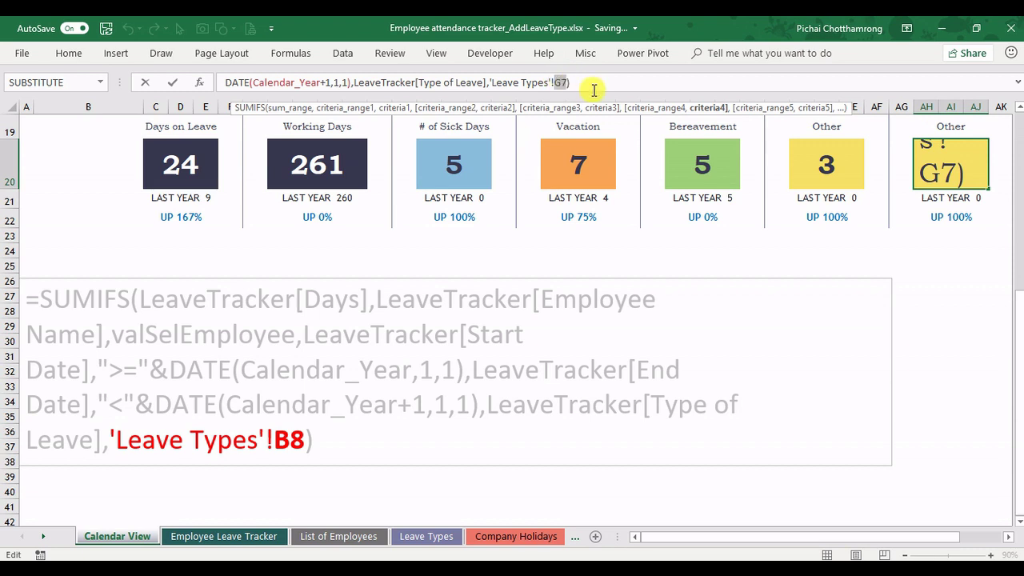
{"action": "type", "text": "B"}
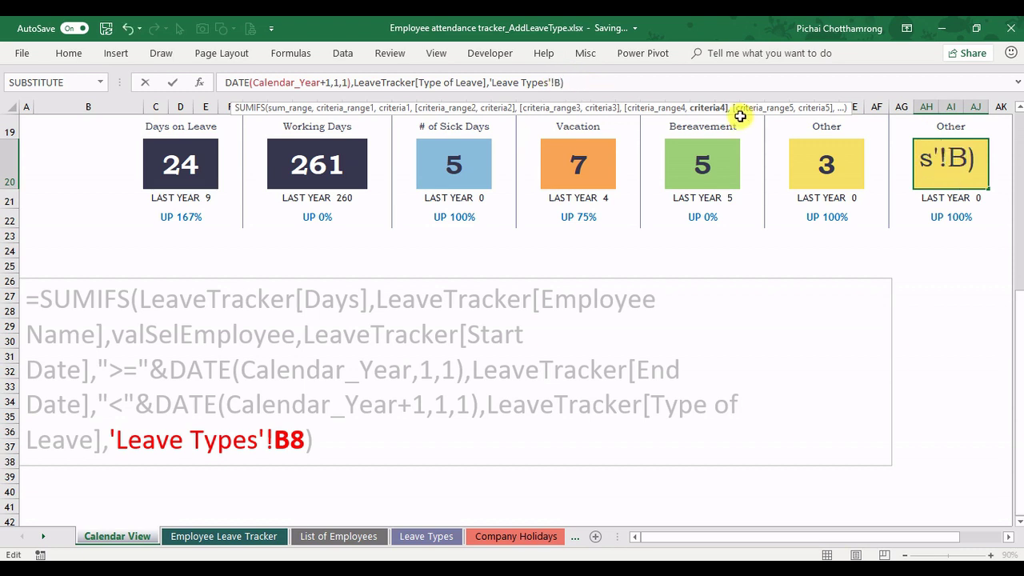
{"action": "type", "text": "8"}
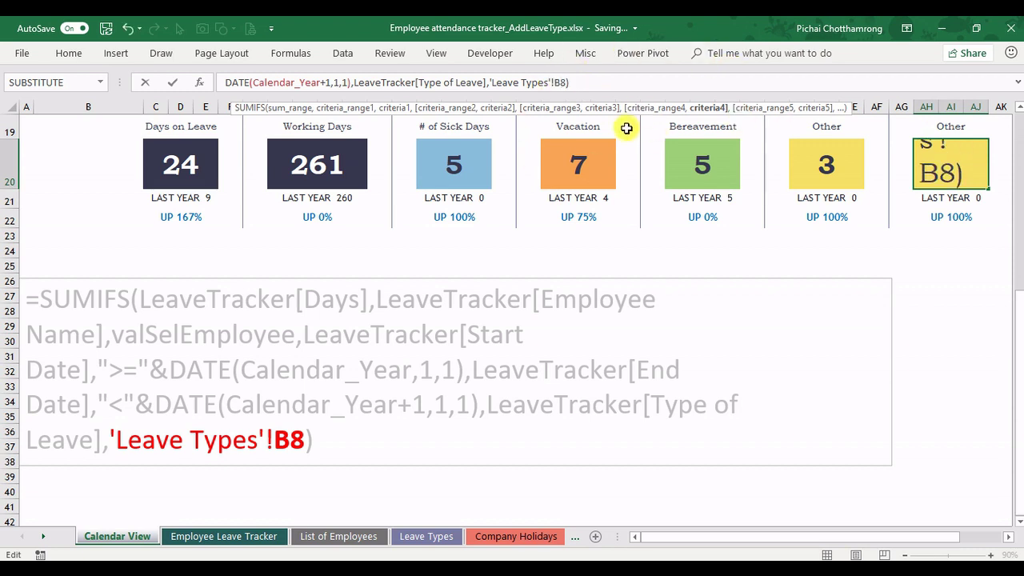
{"action": "key", "text": "Return"}
{"action": "key", "text": "Up"}
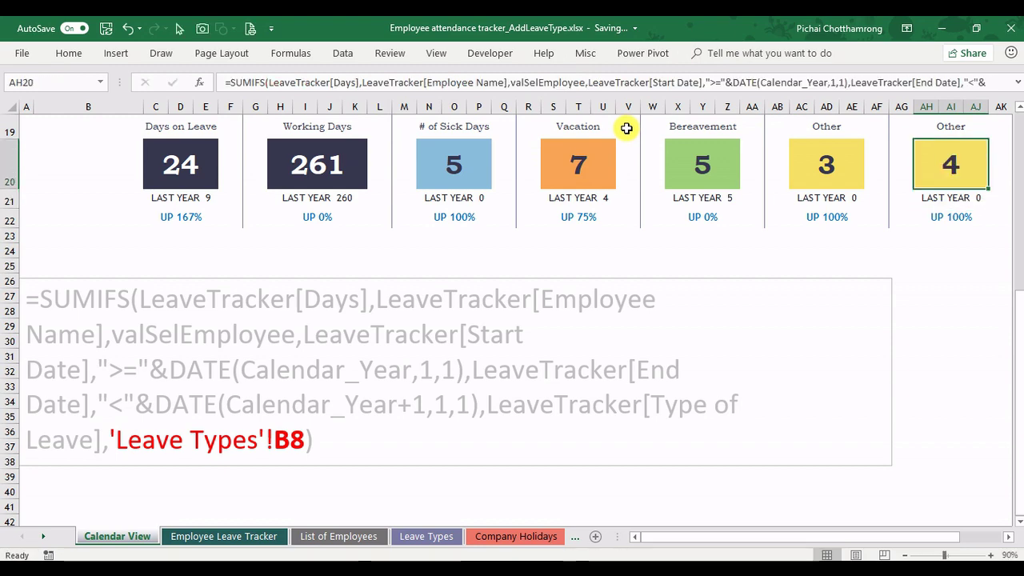
Step: Check the pasted block's day count against the days of Employee 5's Absent record in the Employee Leave Tracker
{"action": "left_click", "coordinate": [261, 536]}
{"action": "left_click", "coordinate": [553, 402]}
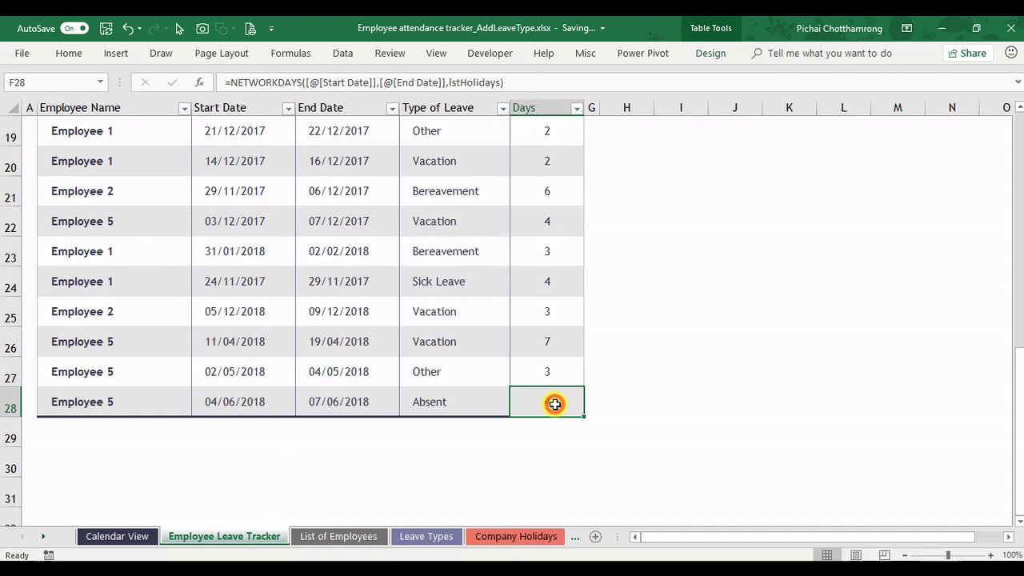
{"action": "left_click", "coordinate": [140, 537]}
Step: Fill the pasted block's day-count cell AH20 with a light red theme colour
{"action": "scroll", "coordinate": [951, 216], "scroll_direction": "up", "scroll_amount": 1}
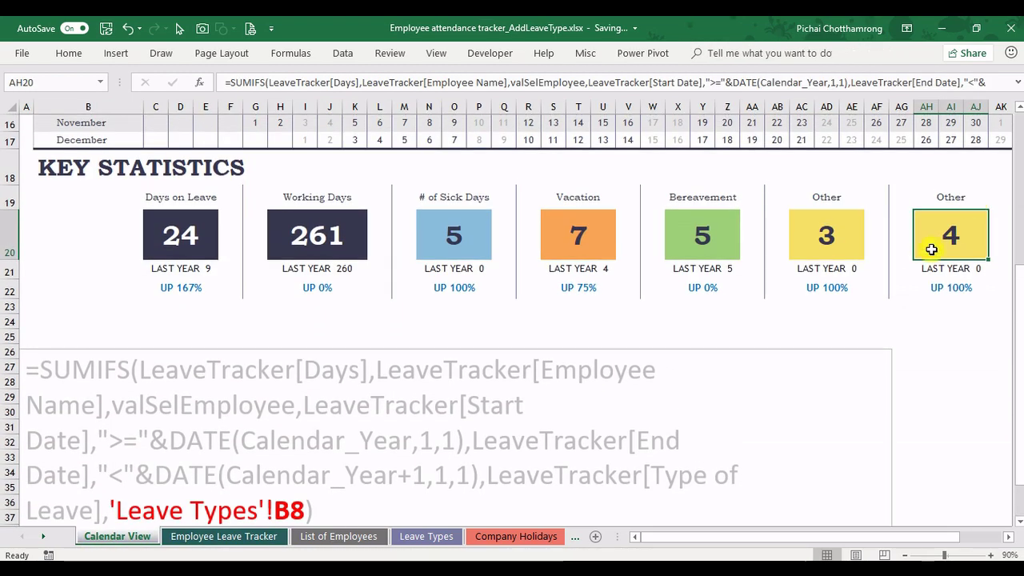
{"action": "left_click", "coordinate": [68, 54]}
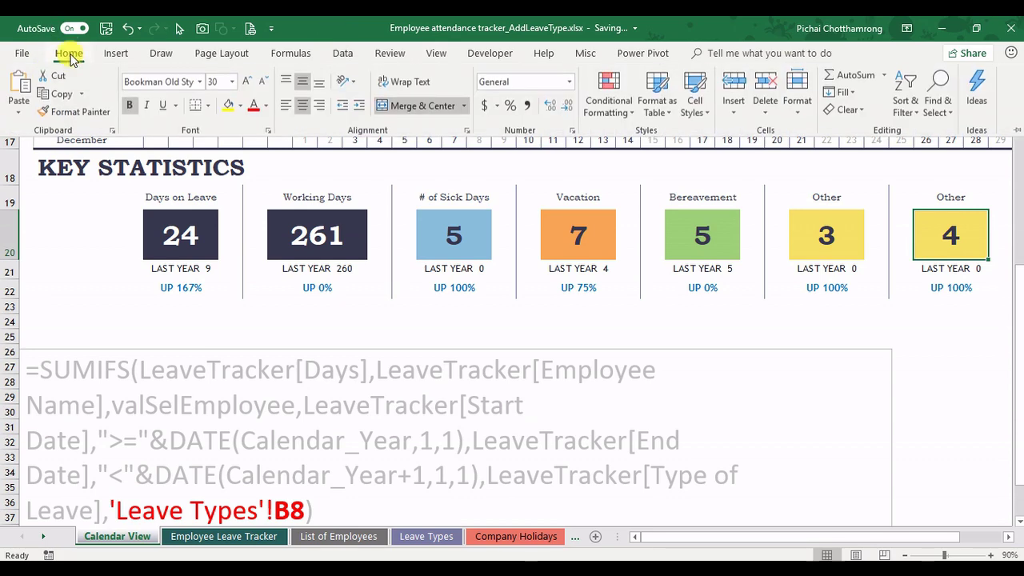
{"action": "left_click", "coordinate": [241, 110]}
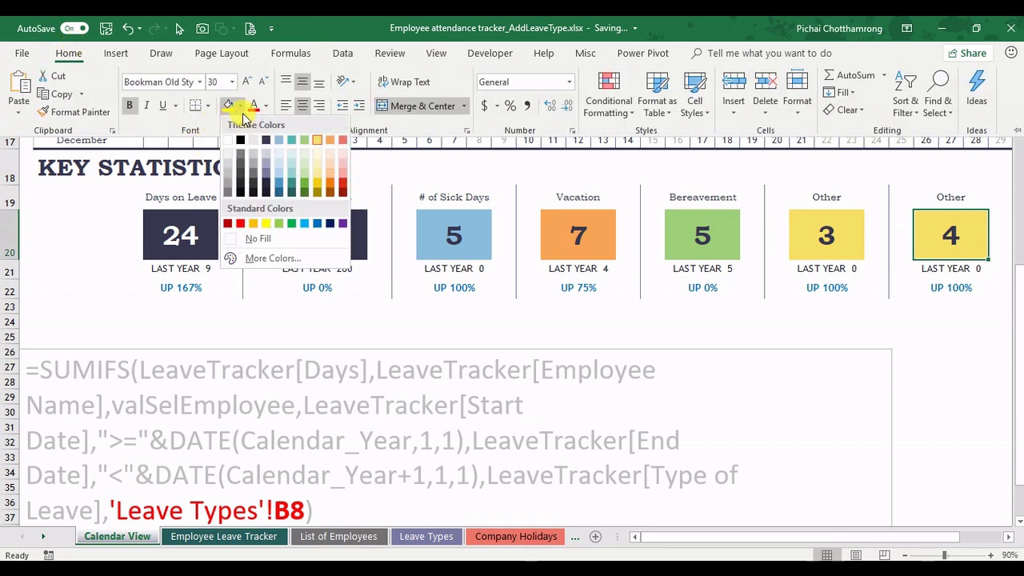
{"action": "left_click", "coordinate": [344, 167]}
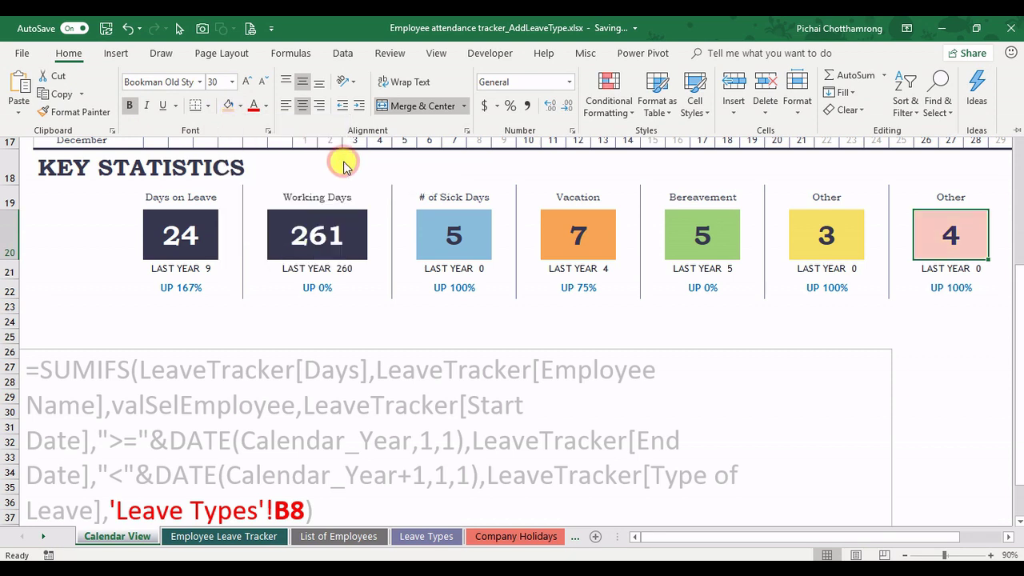
{"action": "left_click", "coordinate": [927, 285]}
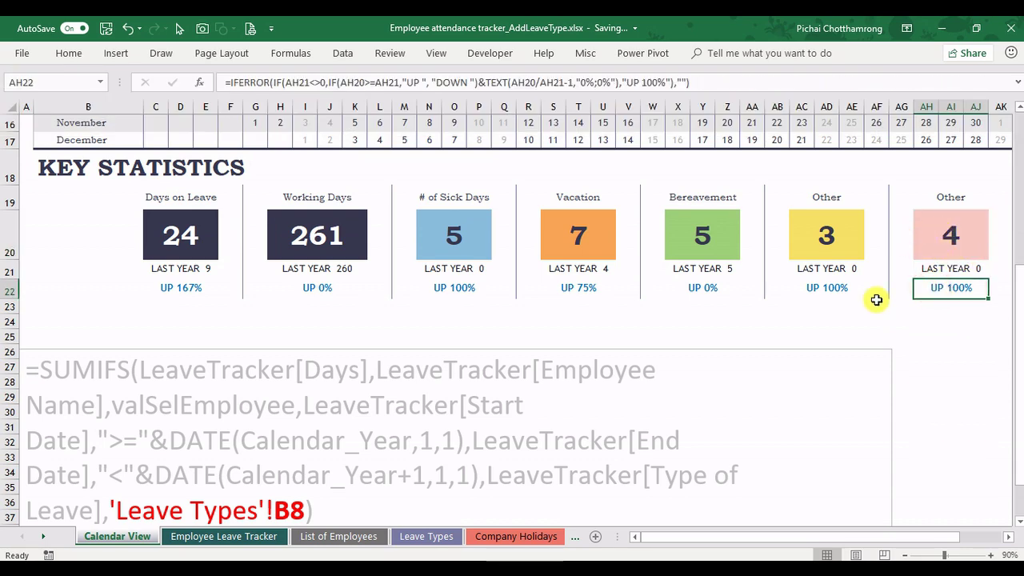
Step: Open the conditional formatting rules of the calendar table from cell C6 and place the rules window below the January row
{"action": "scroll", "coordinate": [877, 299], "scroll_direction": "up", "scroll_amount": 3}
{"action": "scroll", "coordinate": [876, 299], "scroll_direction": "up", "scroll_amount": 2}
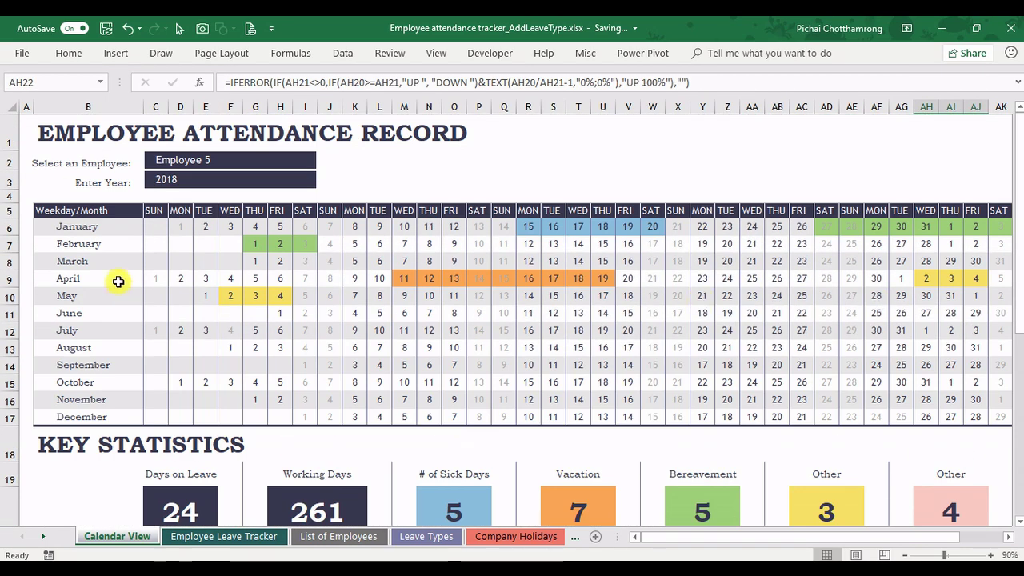
{"action": "left_click", "coordinate": [155, 226]}
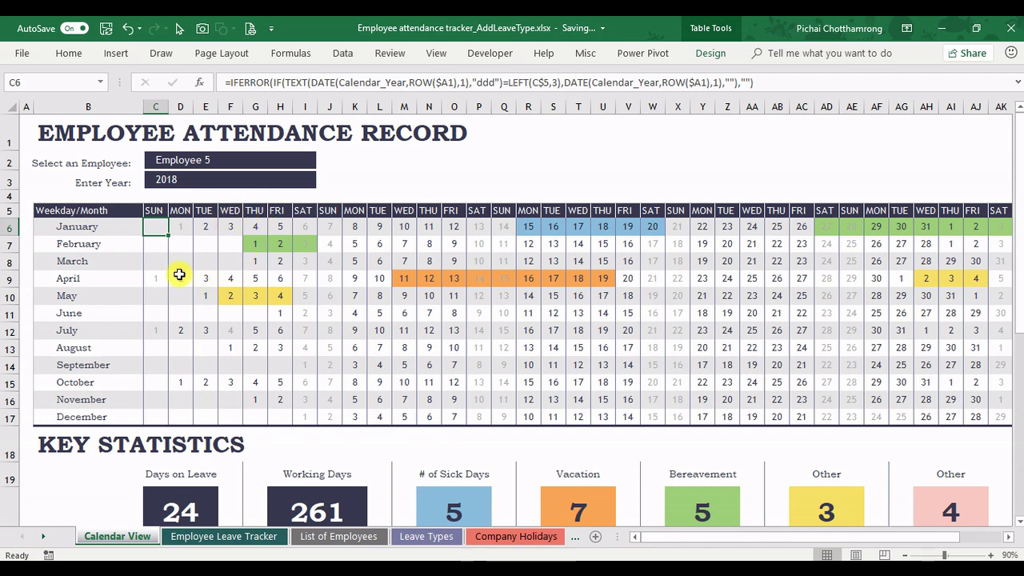
{"action": "left_click", "coordinate": [68, 56]}
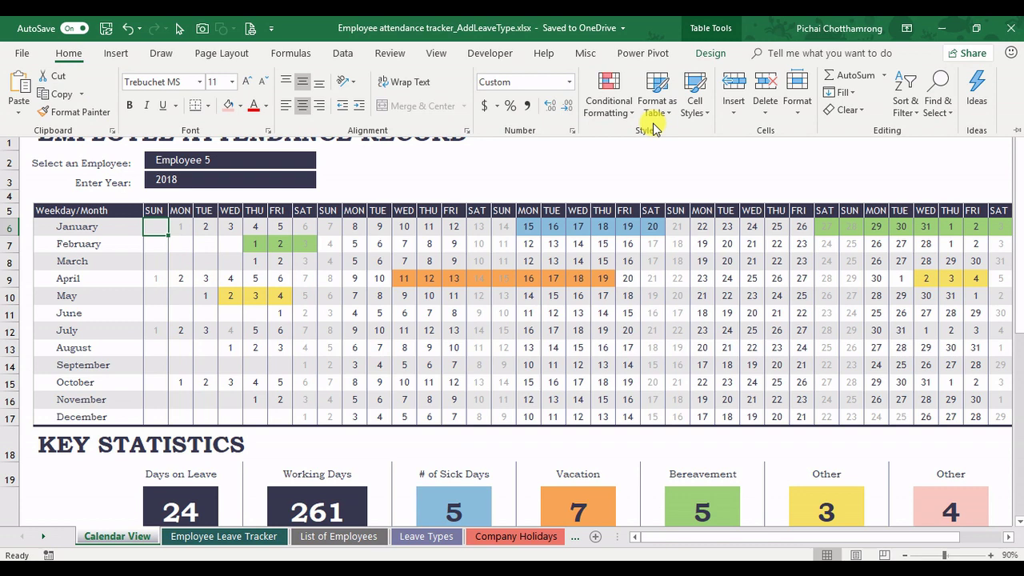
{"action": "left_click", "coordinate": [631, 114]}
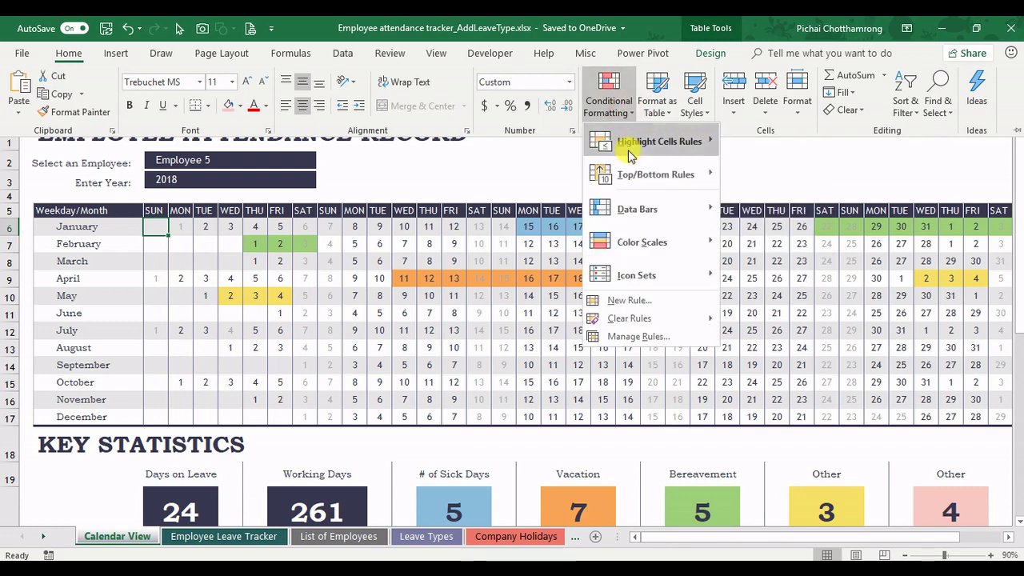
{"action": "left_click", "coordinate": [647, 337]}
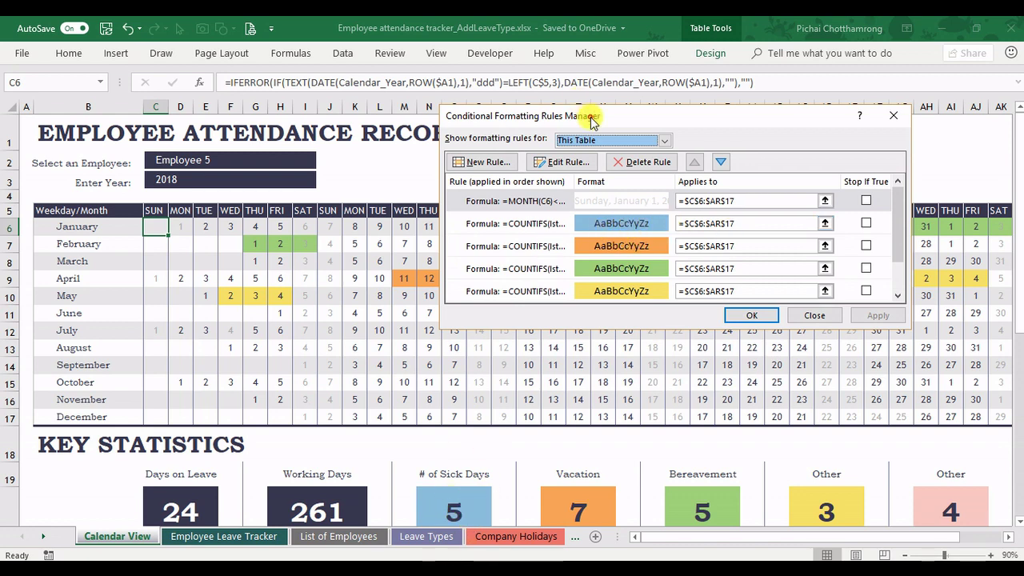
{"action": "left_click_drag", "start_coordinate": [589, 117], "coordinate": [456, 235]}
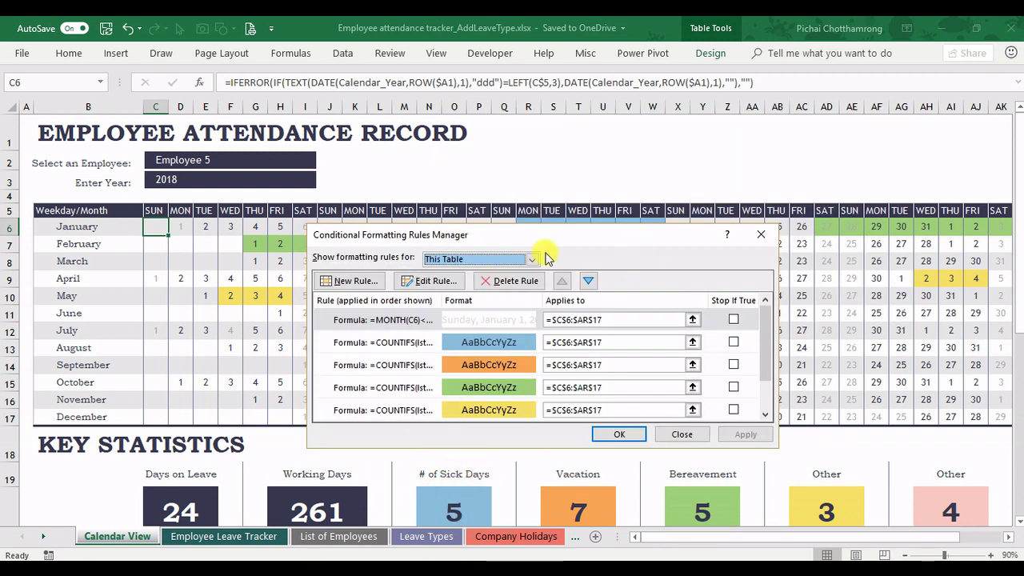
{"action": "left_click_drag", "start_coordinate": [560, 235], "coordinate": [610, 271]}
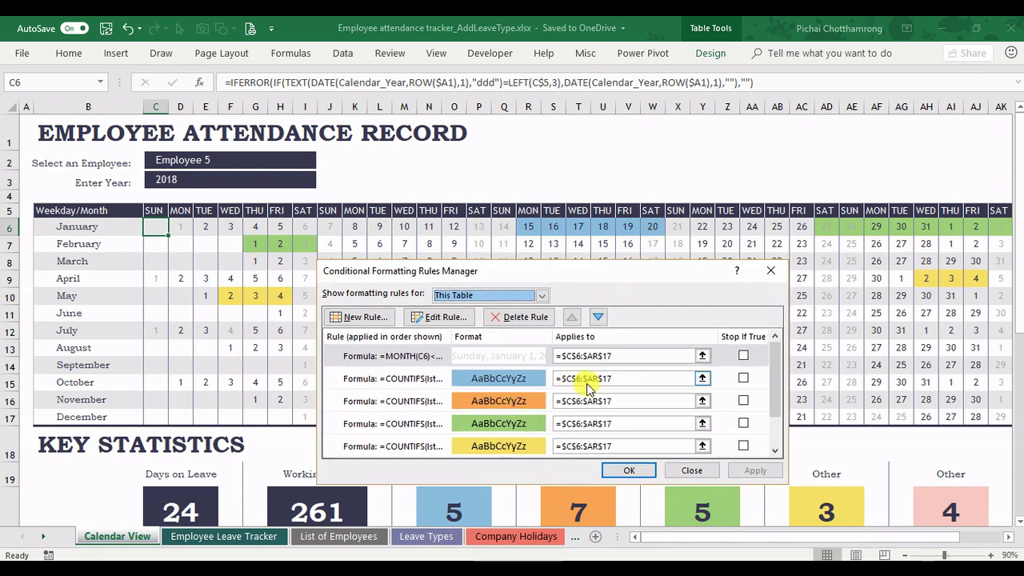
Step: Examine the blue rule's full COUNTIFS formula and format for the calendar range, and close the rules manager
{"action": "left_click", "coordinate": [615, 377]}
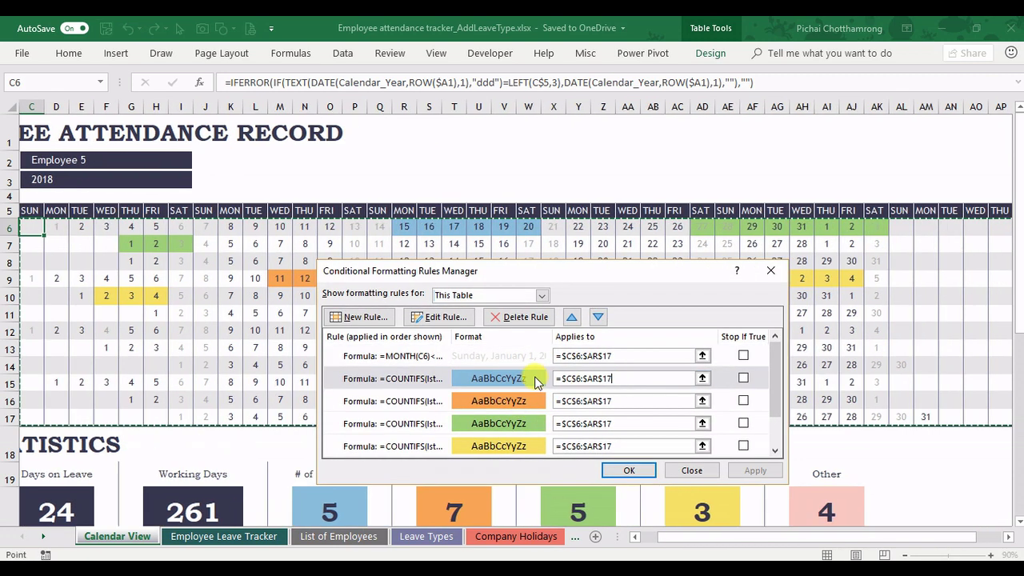
{"action": "left_click", "coordinate": [439, 316]}
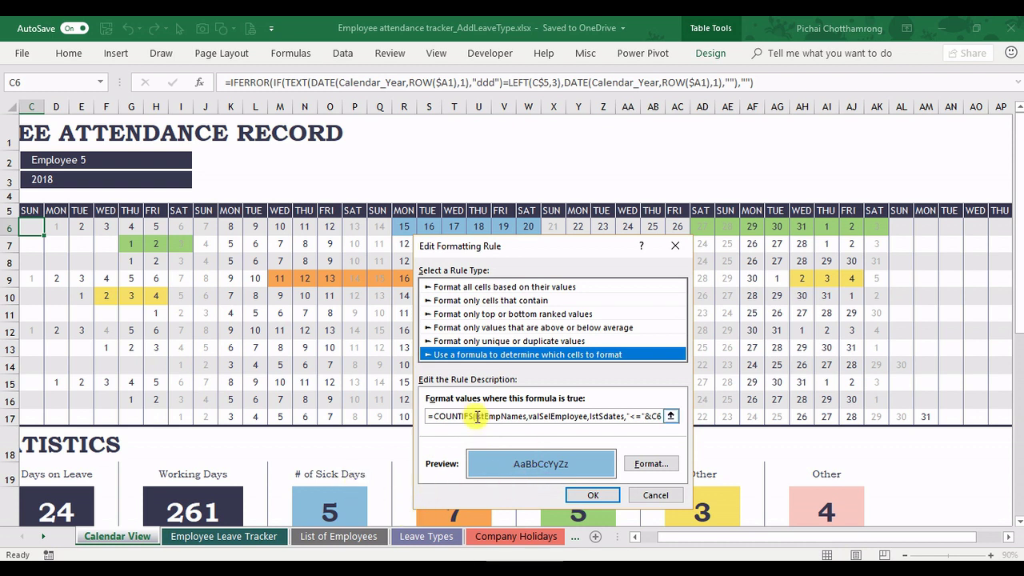
{"action": "left_click_drag", "start_coordinate": [428, 415], "coordinate": [689, 415]}
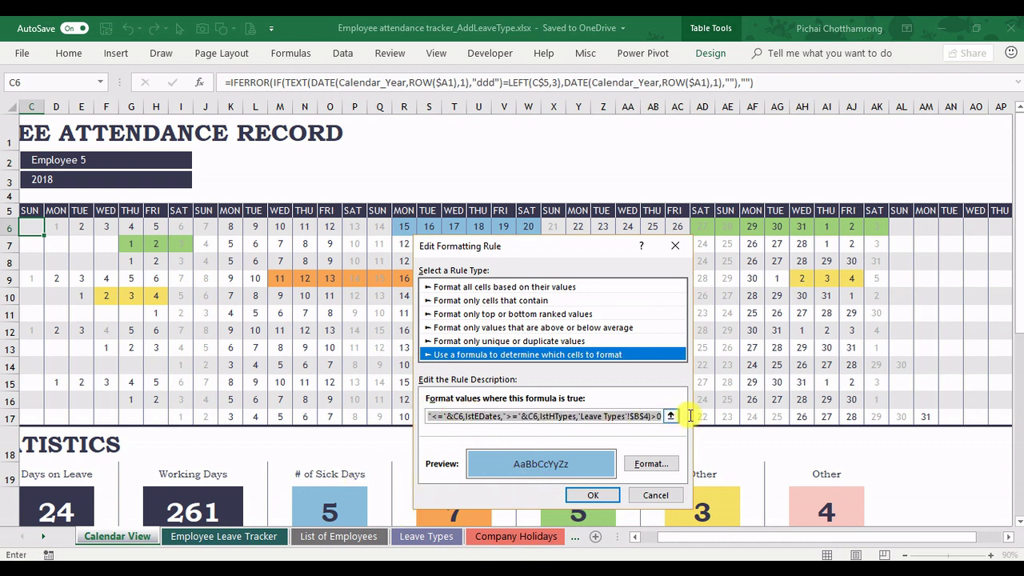
{"action": "left_click", "coordinate": [650, 465]}
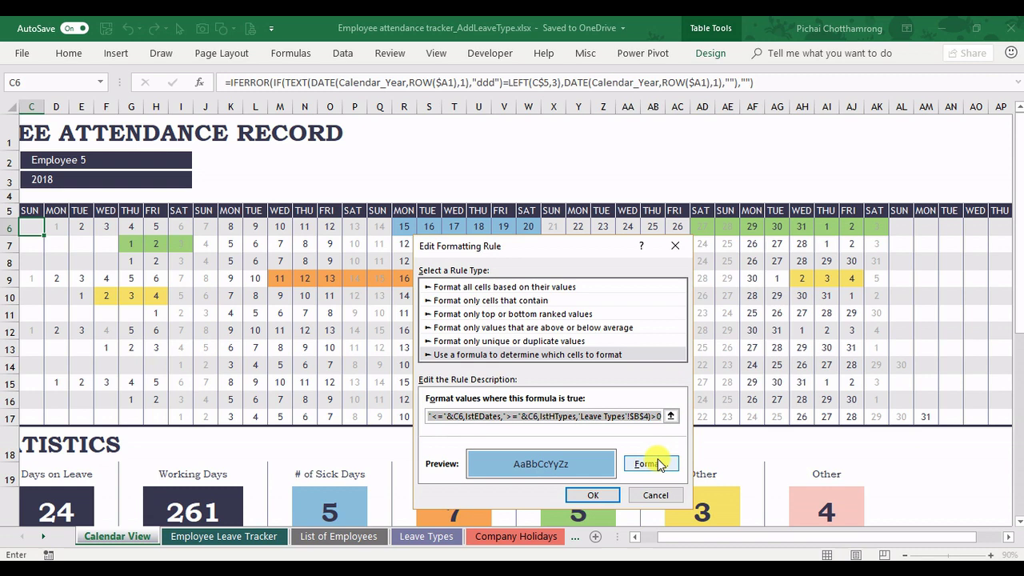
{"action": "left_click", "coordinate": [659, 497]}
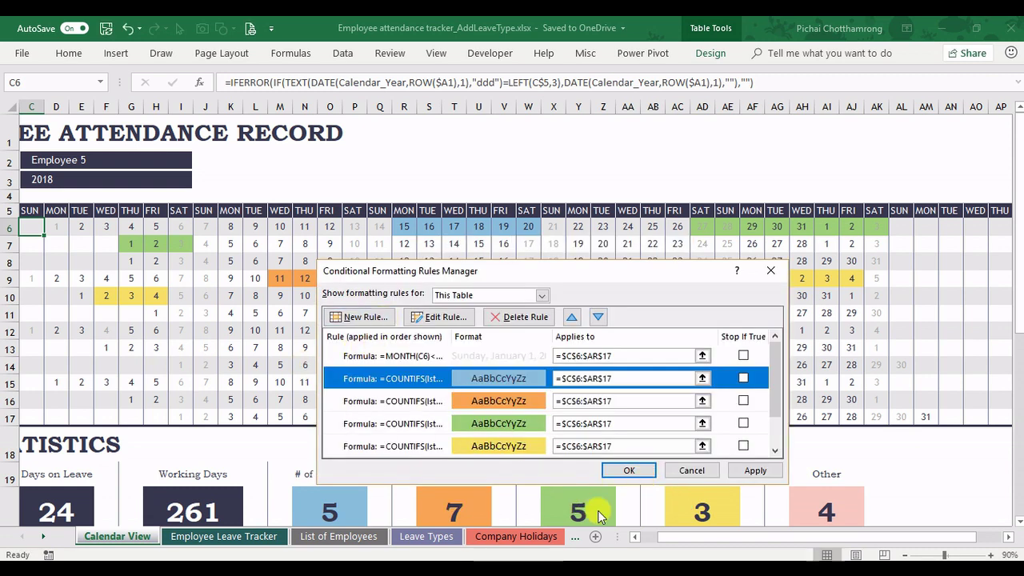
{"action": "left_click", "coordinate": [692, 469]}
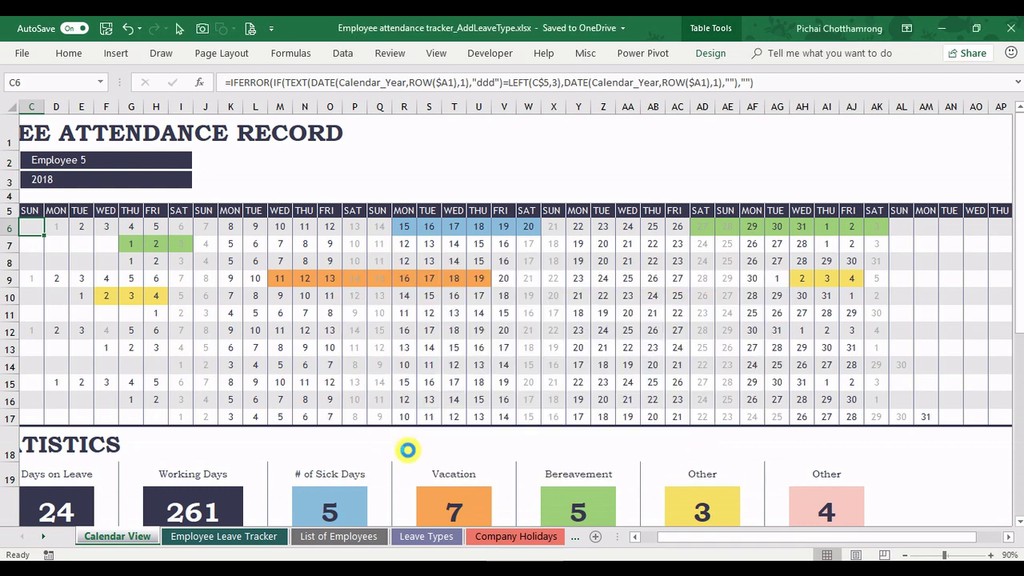
Step: Start a new formula-based conditional formatting rule for the calendar's day cells C6:AR17
{"action": "scroll", "coordinate": [31, 221], "scroll_direction": "left", "scroll_amount": 2}
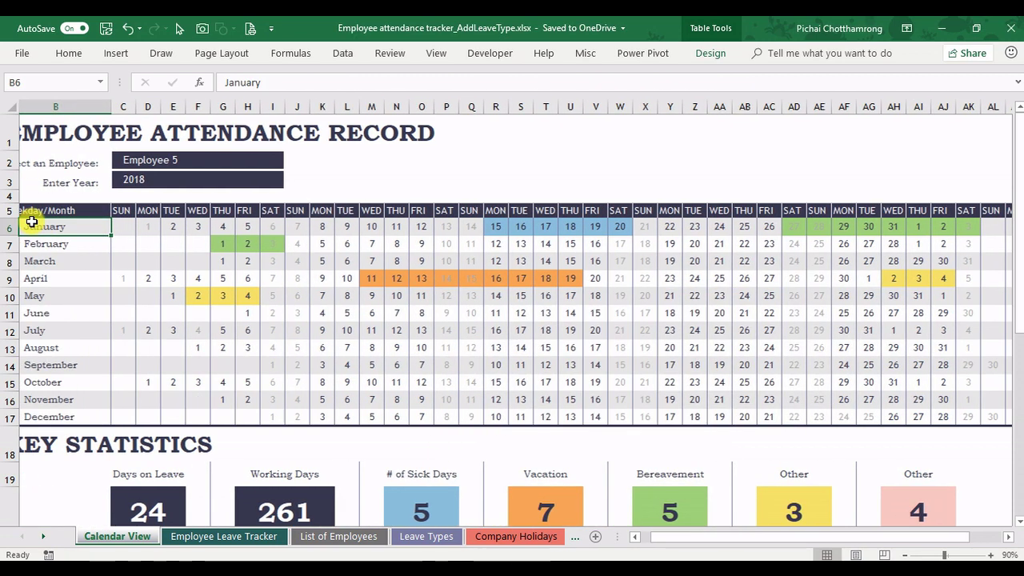
{"action": "key", "text": "ctrl+shift+Down"}
{"action": "key", "text": "ctrl+shift+Right"}
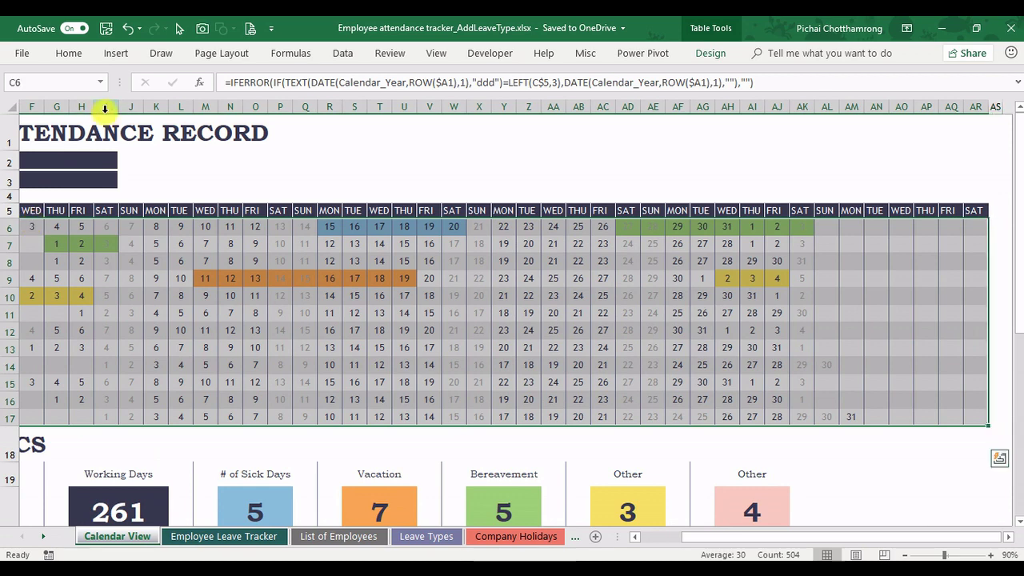
{"action": "left_click", "coordinate": [672, 542]}
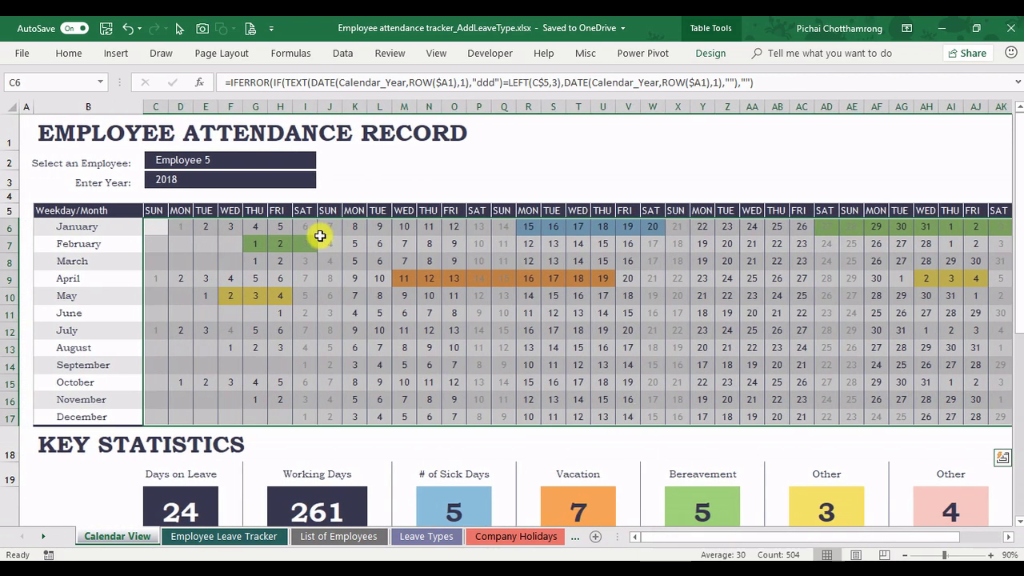
{"action": "left_click", "coordinate": [69, 54]}
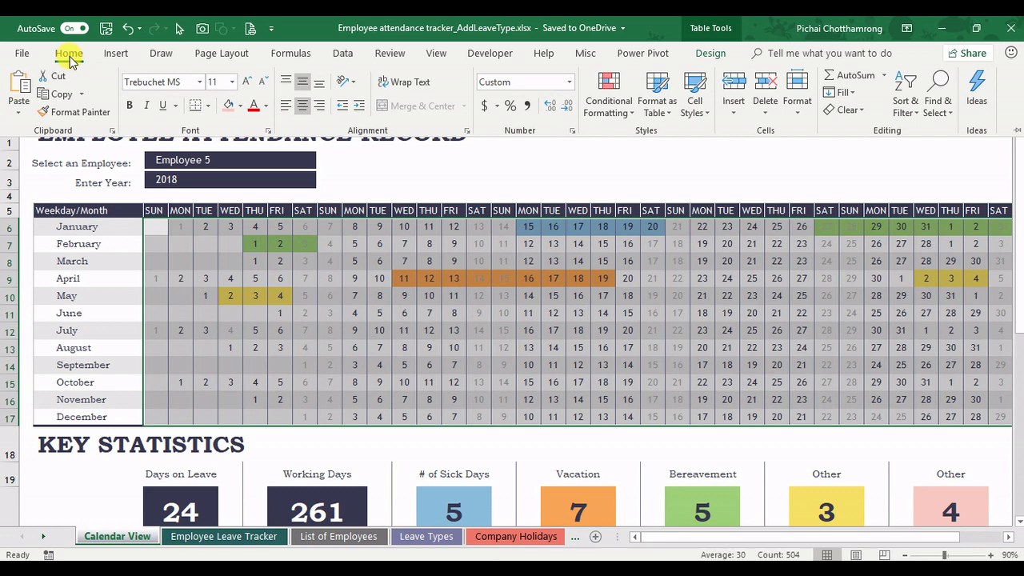
{"action": "left_click", "coordinate": [614, 108]}
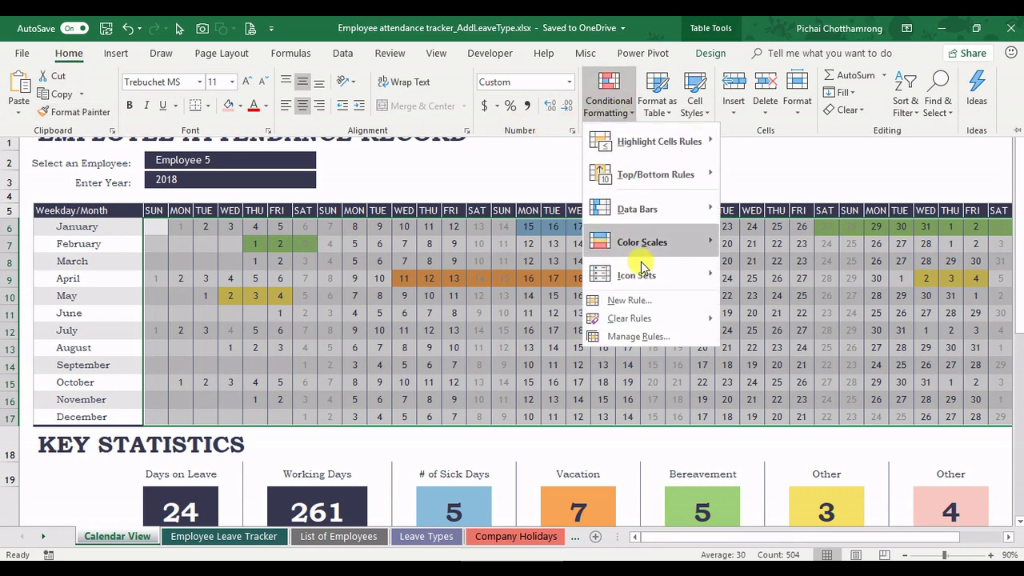
{"action": "left_click", "coordinate": [645, 300]}
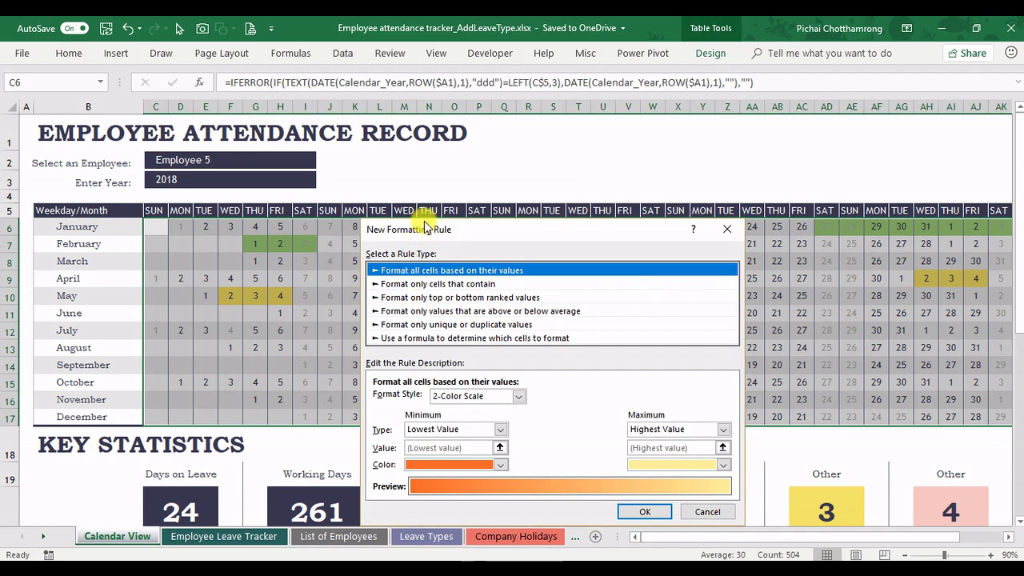
{"action": "left_click_drag", "start_coordinate": [432, 230], "coordinate": [397, 144]}
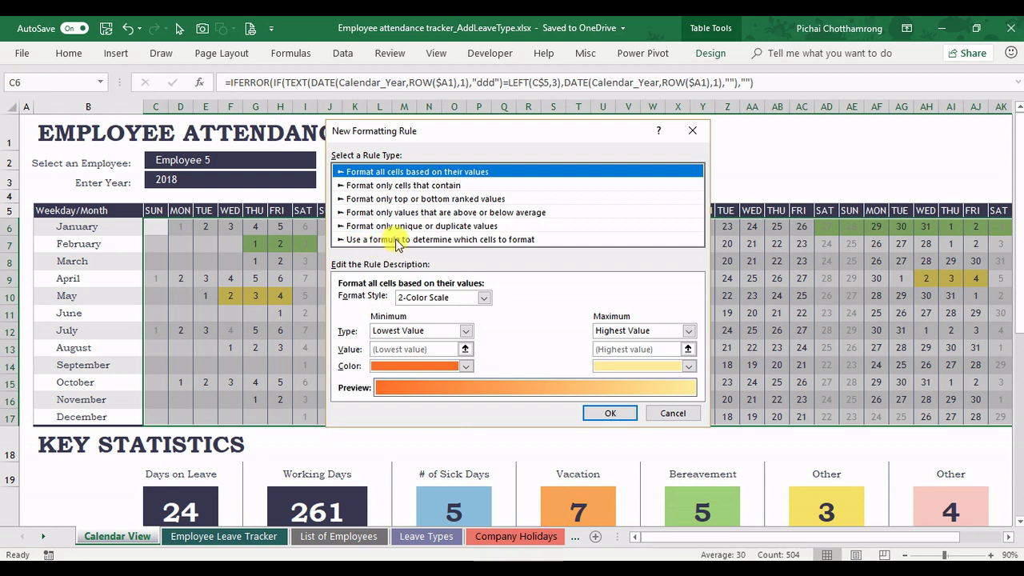
{"action": "left_click", "coordinate": [489, 240]}
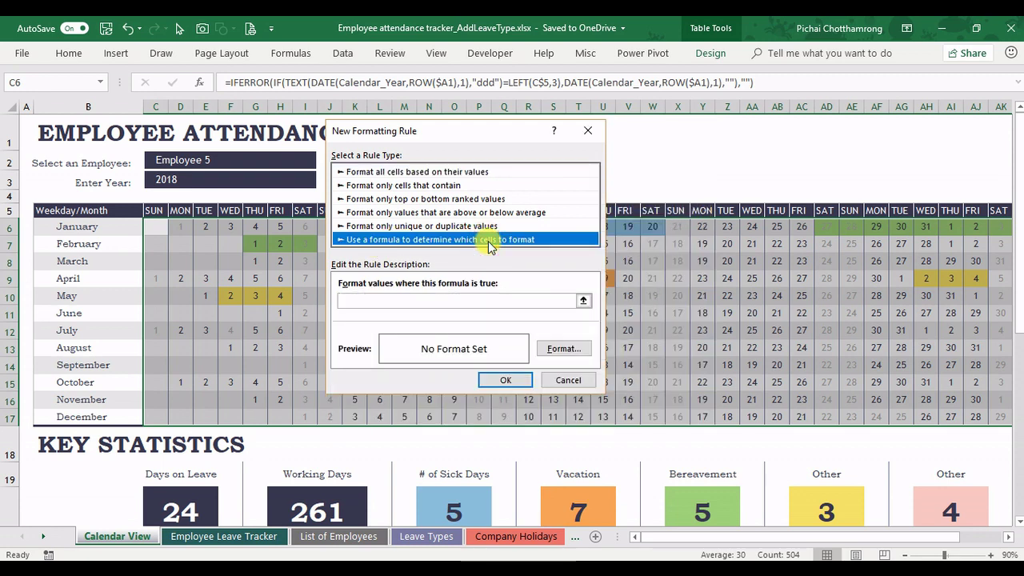
Step: Paste the copied COUNTIFS formula into the new rule and point its leave type reference to 'Leave Types'!$B$8
{"action": "left_click", "coordinate": [458, 304]}
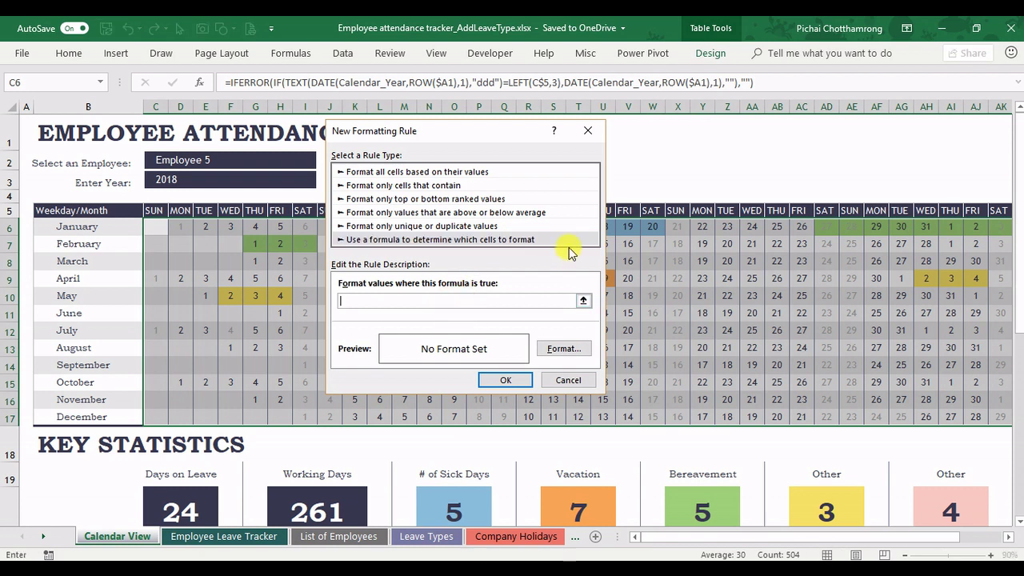
{"action": "key", "text": "ctrl+v"}
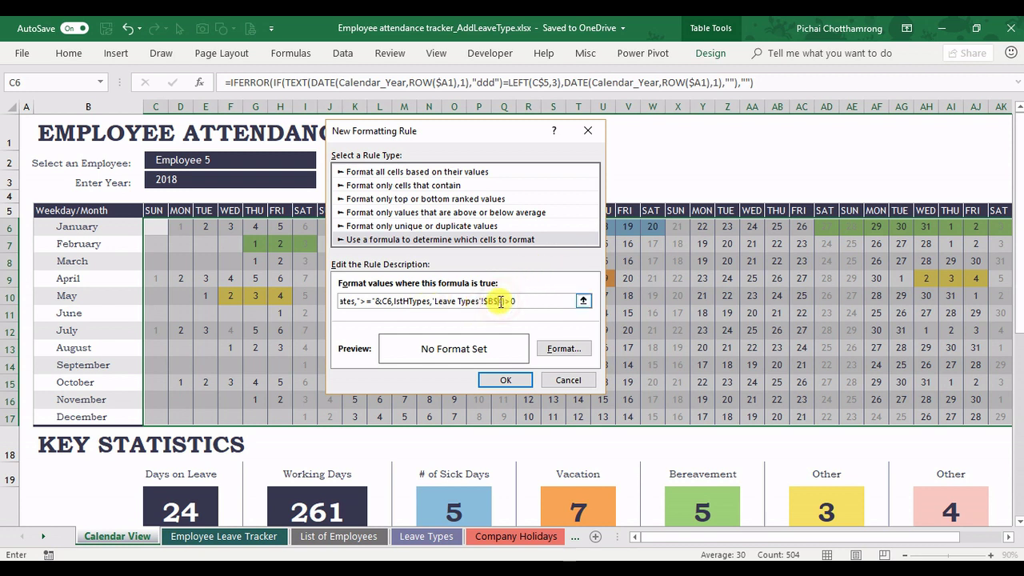
{"action": "left_click", "coordinate": [444, 300]}
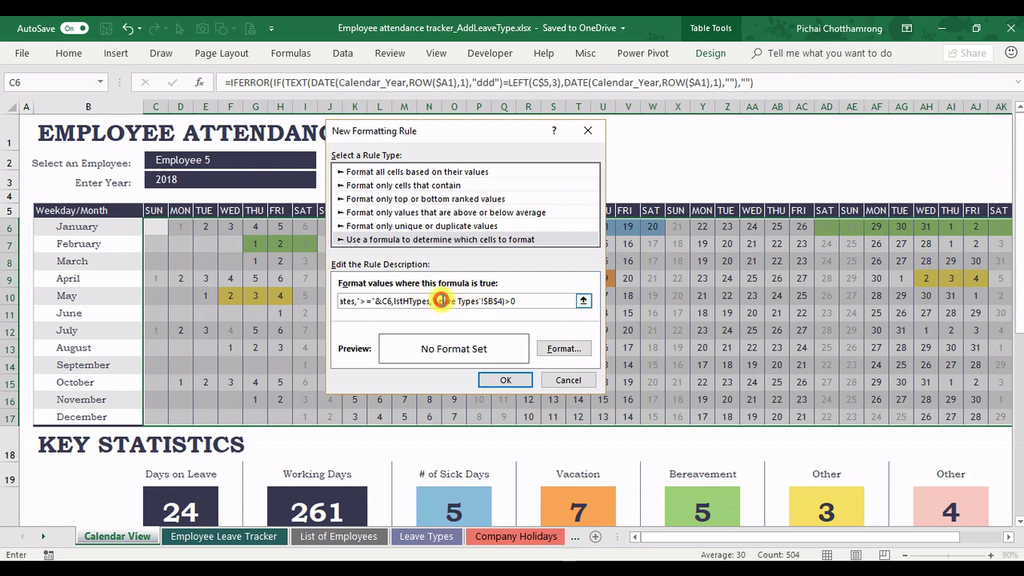
{"action": "left_click_drag", "start_coordinate": [441, 301], "coordinate": [490, 304]}
{"action": "left_click", "coordinate": [548, 298]}
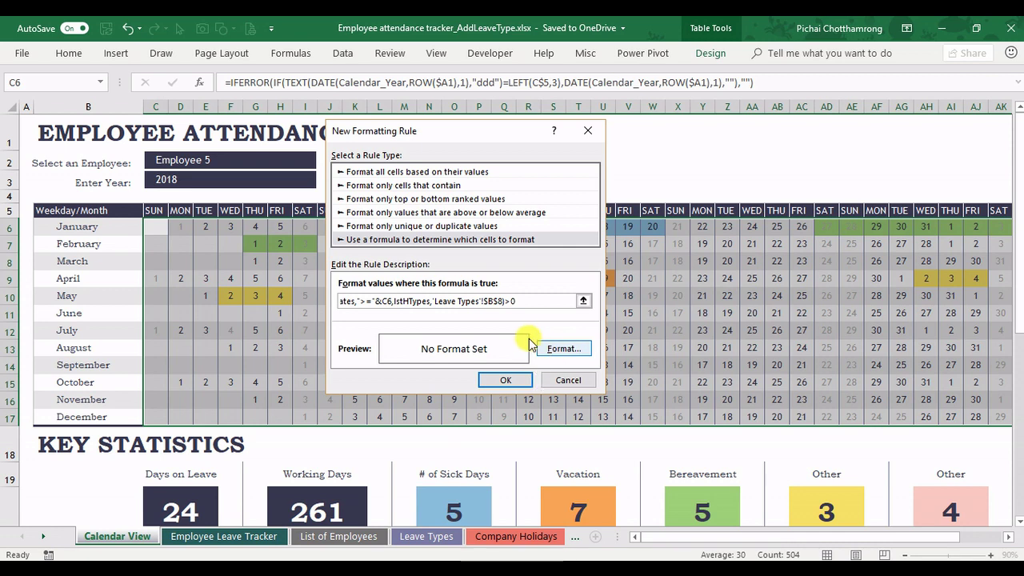
Step: Give the new rule a light red theme fill matching the new statistic block, apply it, and check the June days in the calendar
{"action": "left_click", "coordinate": [560, 350]}
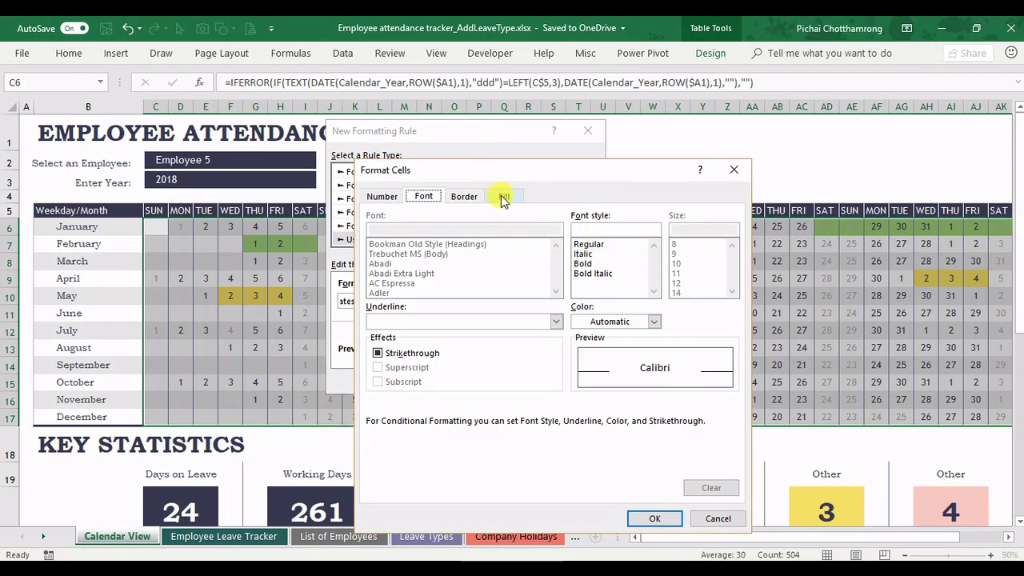
{"action": "left_click", "coordinate": [504, 198]}
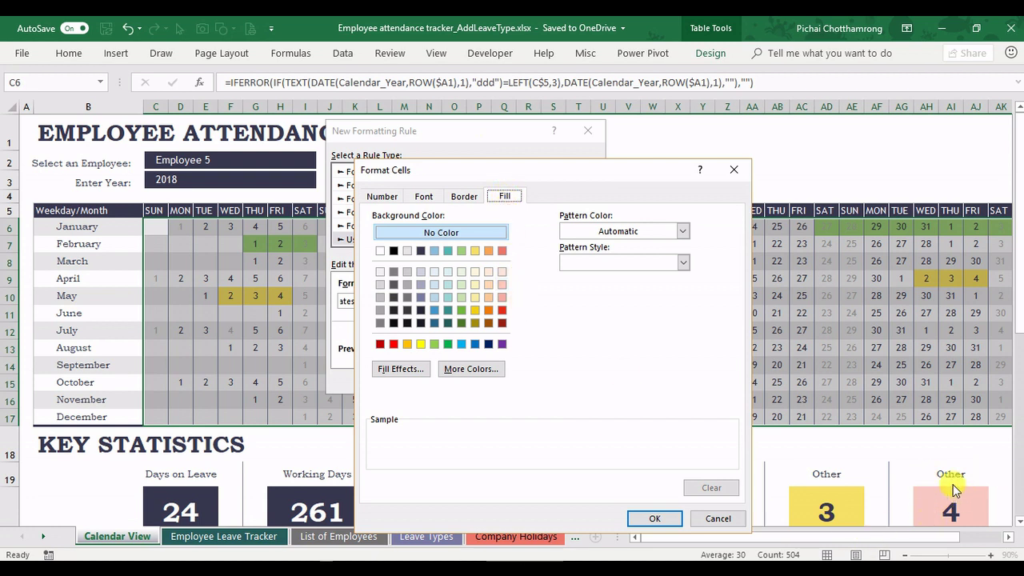
{"action": "left_click", "coordinate": [503, 285]}
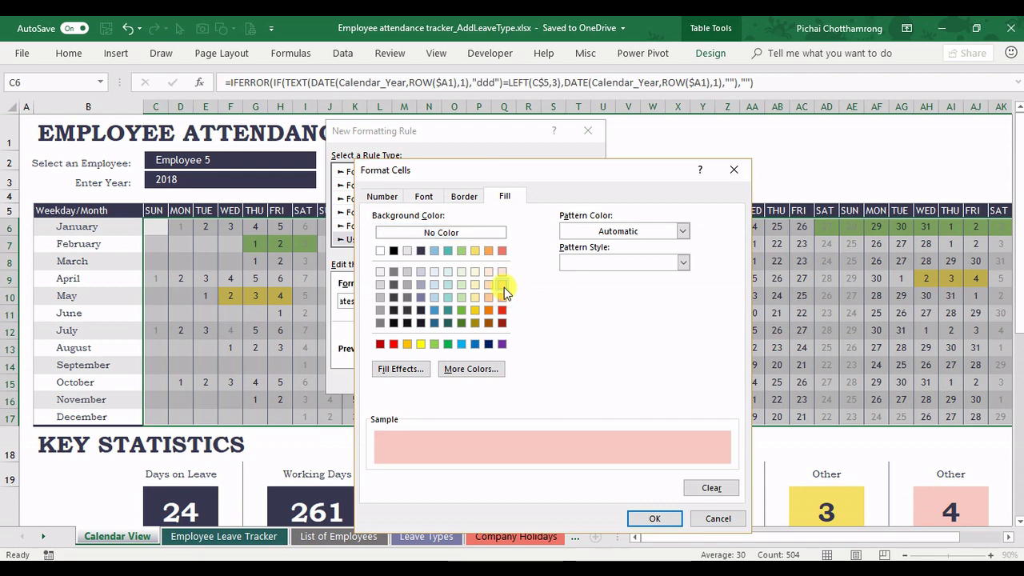
{"action": "left_click", "coordinate": [654, 519]}
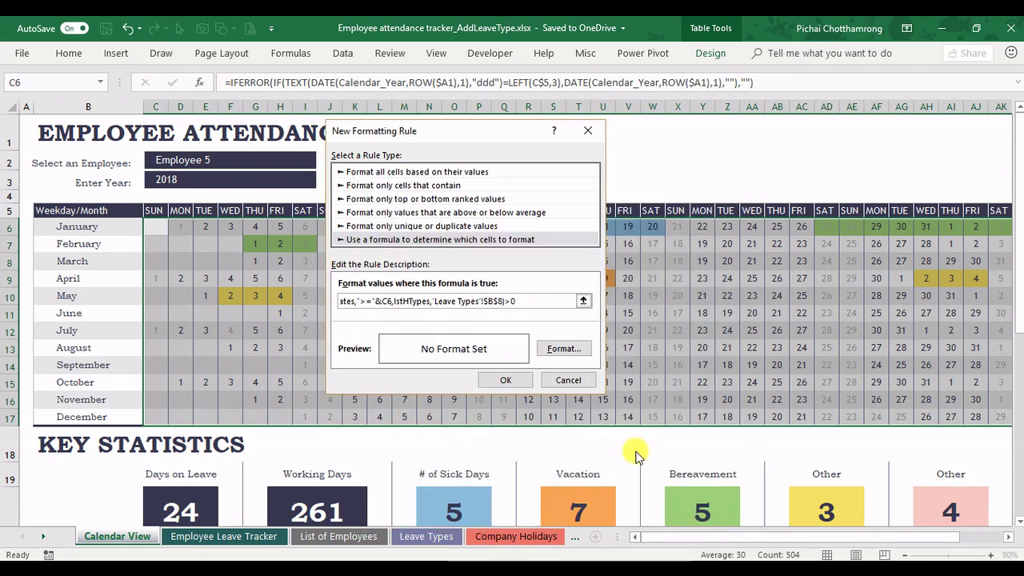
{"action": "left_click", "coordinate": [497, 381]}
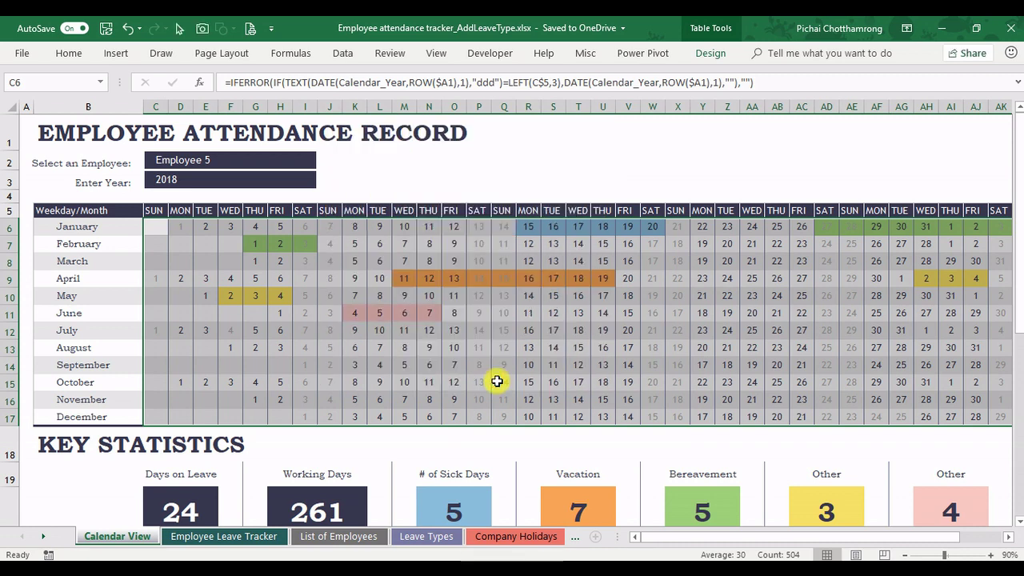
{"action": "left_click", "coordinate": [352, 315]}
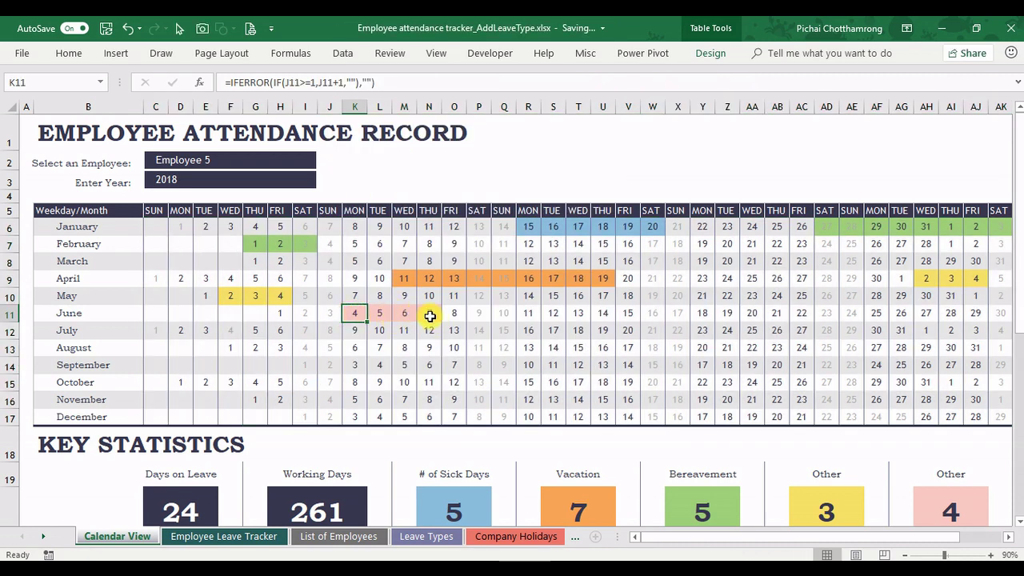
Step: Rename the heading in AH19 above the light red statistic block as Absent
{"action": "left_click", "coordinate": [950, 474]}
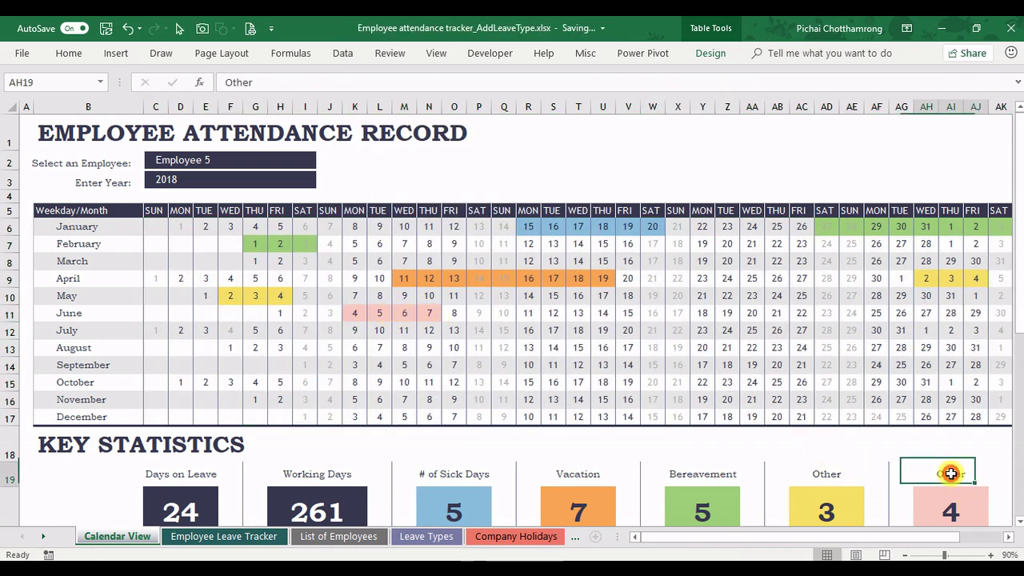
{"action": "type", "text": "Absent"}
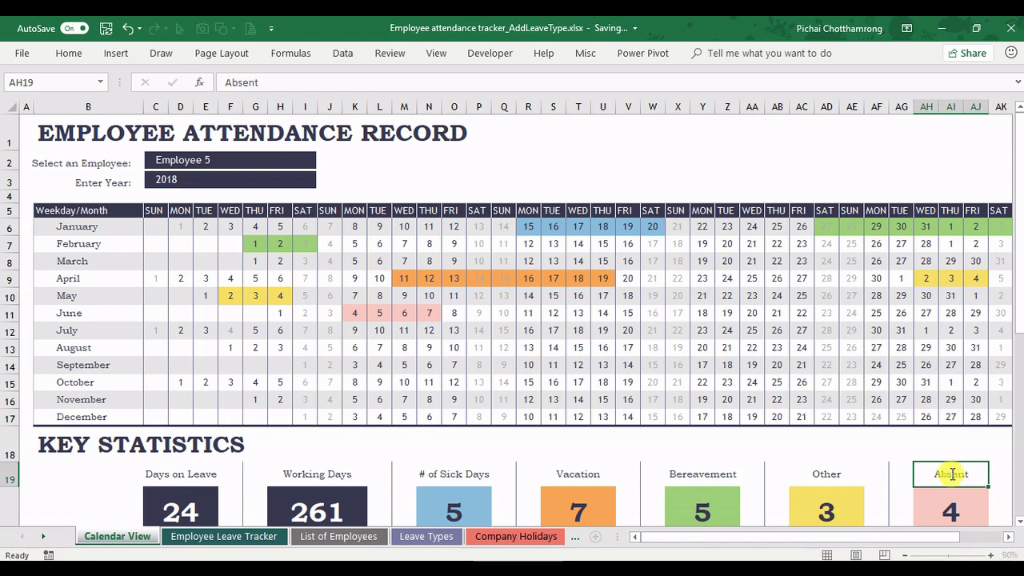
{"action": "key", "text": "Return"}
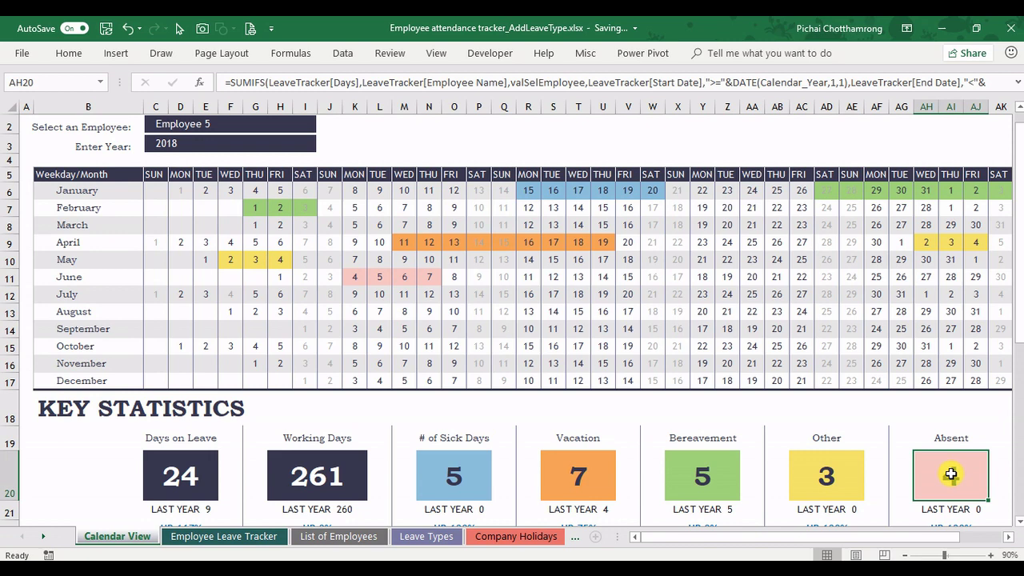
{"action": "scroll", "coordinate": [836, 514], "scroll_direction": "up", "scroll_amount": 1}
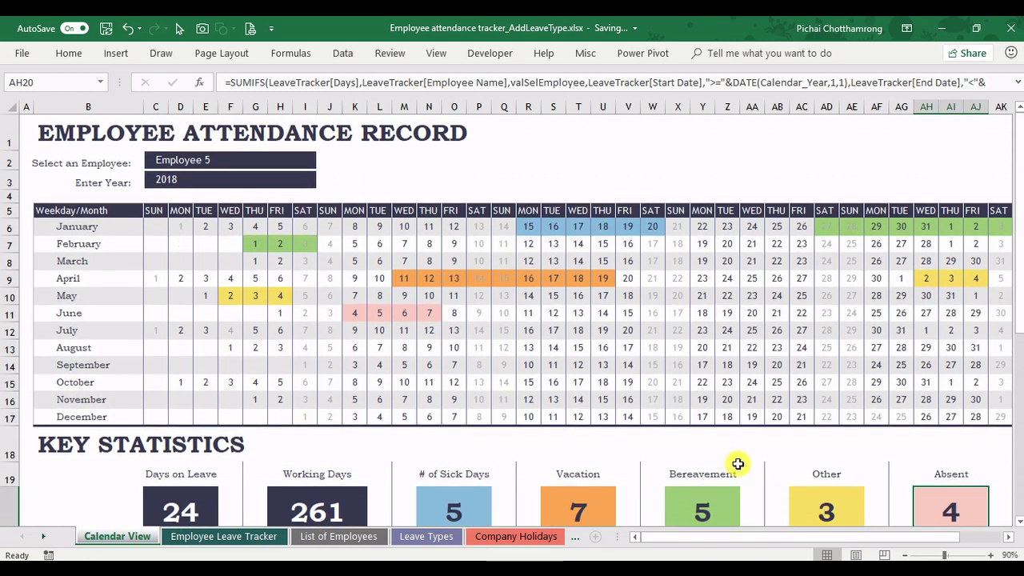
{"action": "left_click", "coordinate": [26, 128]}
{"action": "left_click", "coordinate": [452, 161]}
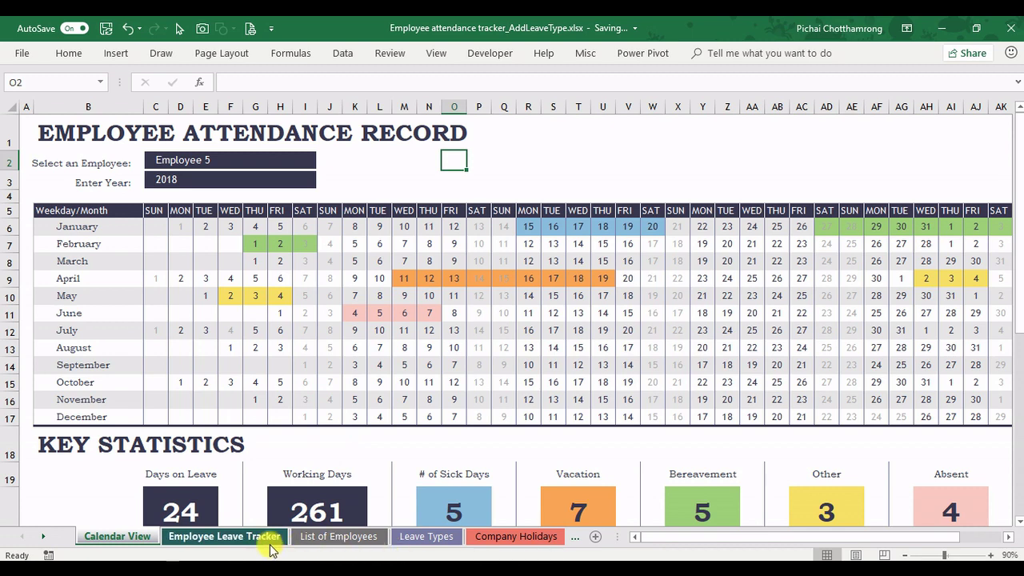
Step: Review Absent in the Leave Types list and in the leave type choices of Employee 5's last tracker record, and return to the Calendar View
{"action": "left_click", "coordinate": [426, 536]}
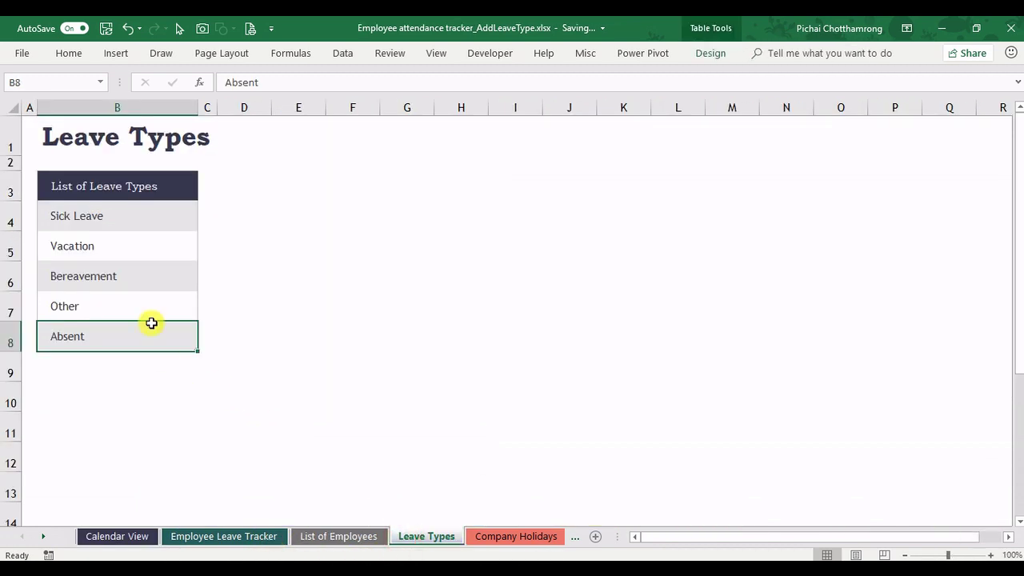
{"action": "left_click", "coordinate": [216, 536]}
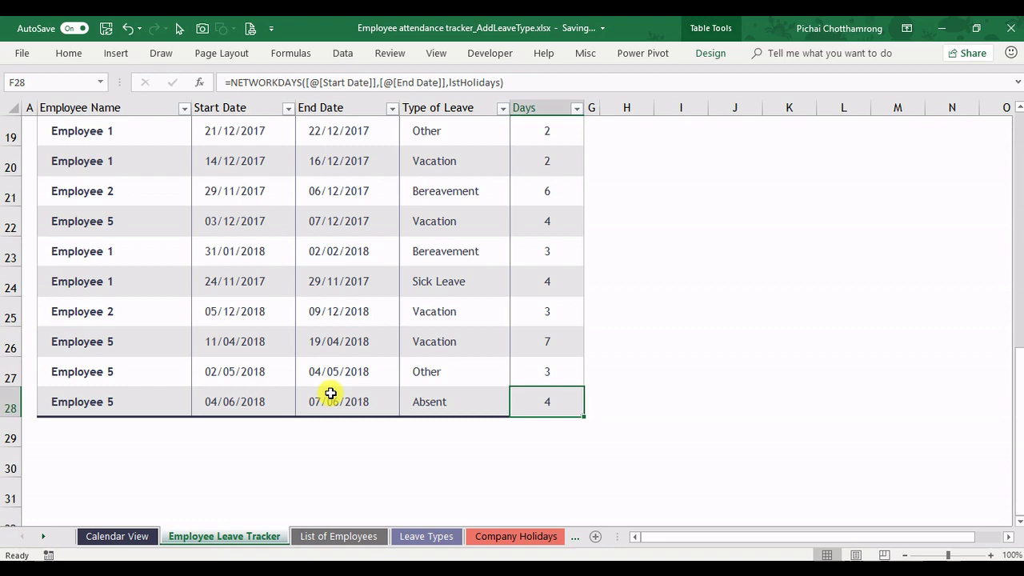
{"action": "left_click", "coordinate": [457, 398]}
{"action": "left_click", "coordinate": [516, 410]}
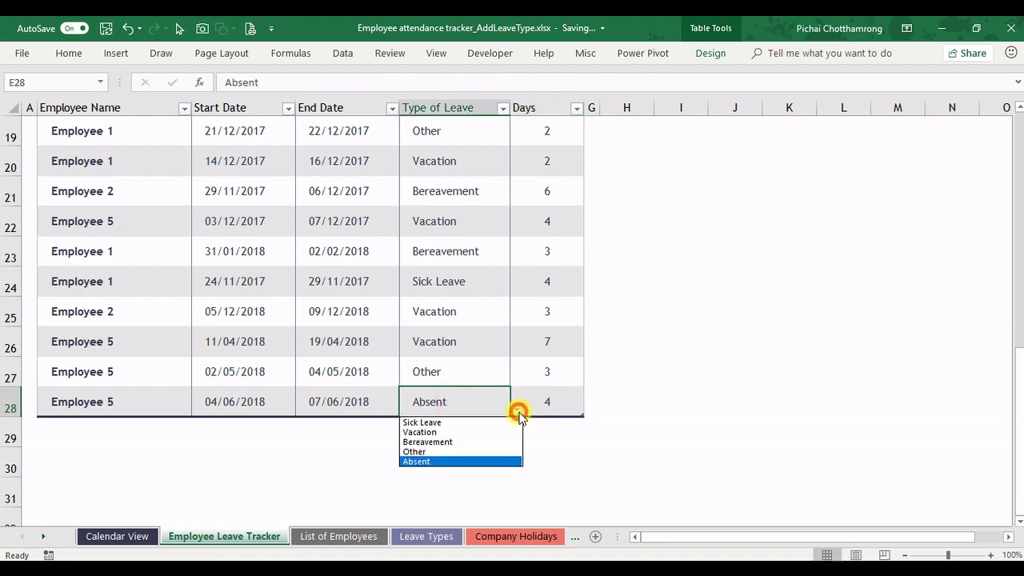
{"action": "left_click", "coordinate": [126, 537]}
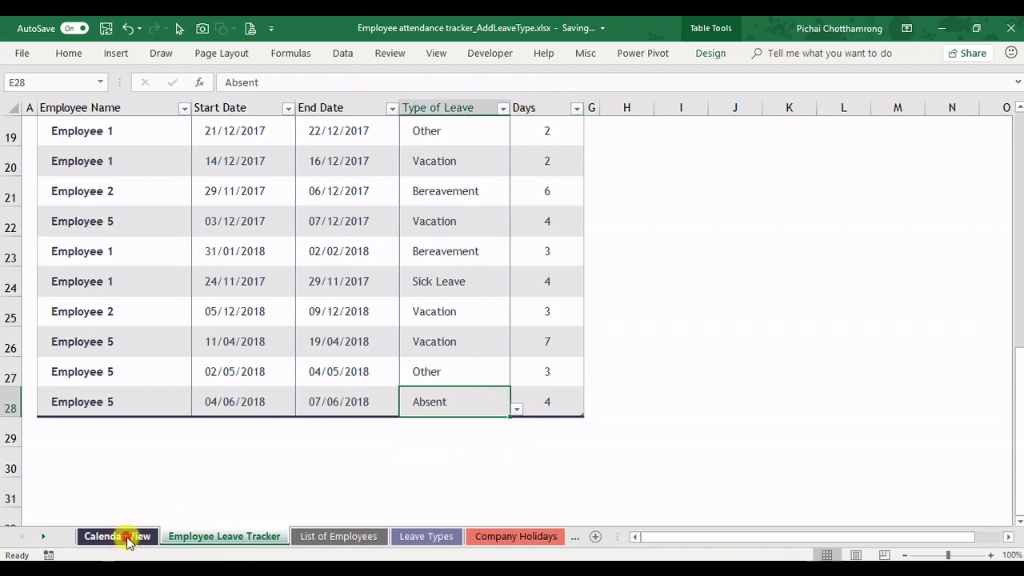
{"action": "left_click", "coordinate": [126, 537]}
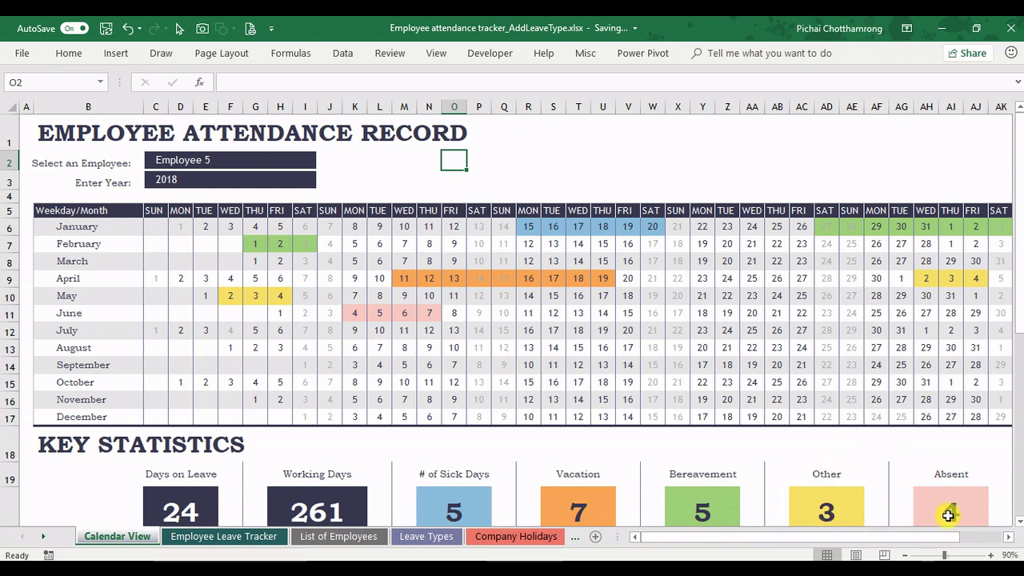
Step: Check the Absent statistic's heading and day-count formula against Employee 5's highlighted June days
{"action": "left_click", "coordinate": [949, 476]}
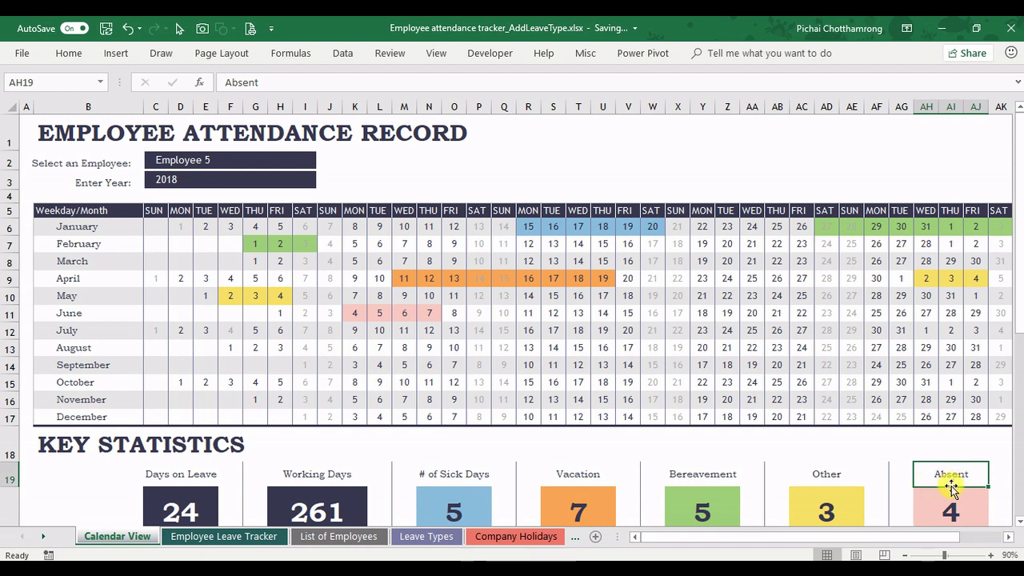
{"action": "left_click", "coordinate": [953, 508]}
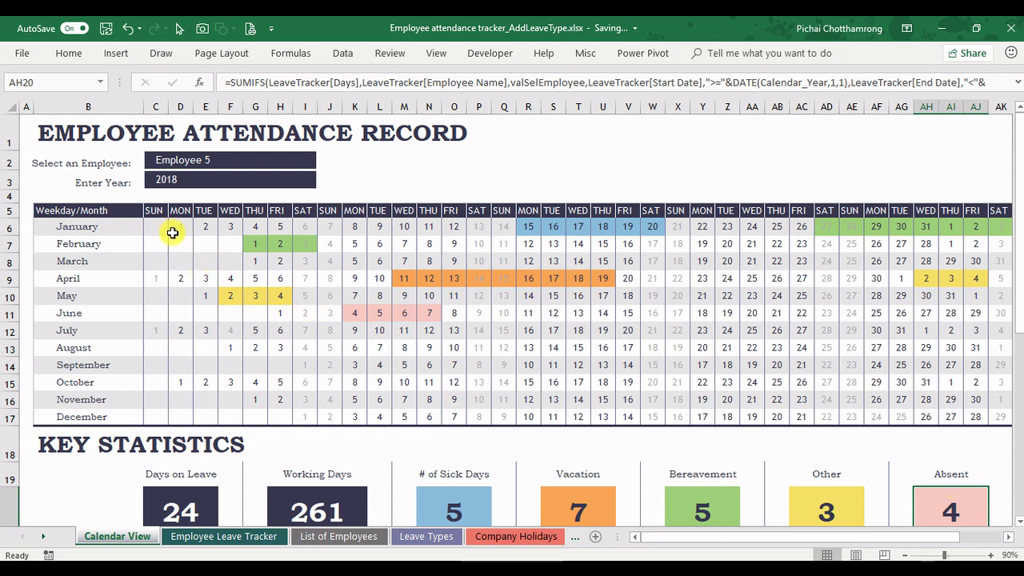
{"action": "left_click", "coordinate": [375, 312]}
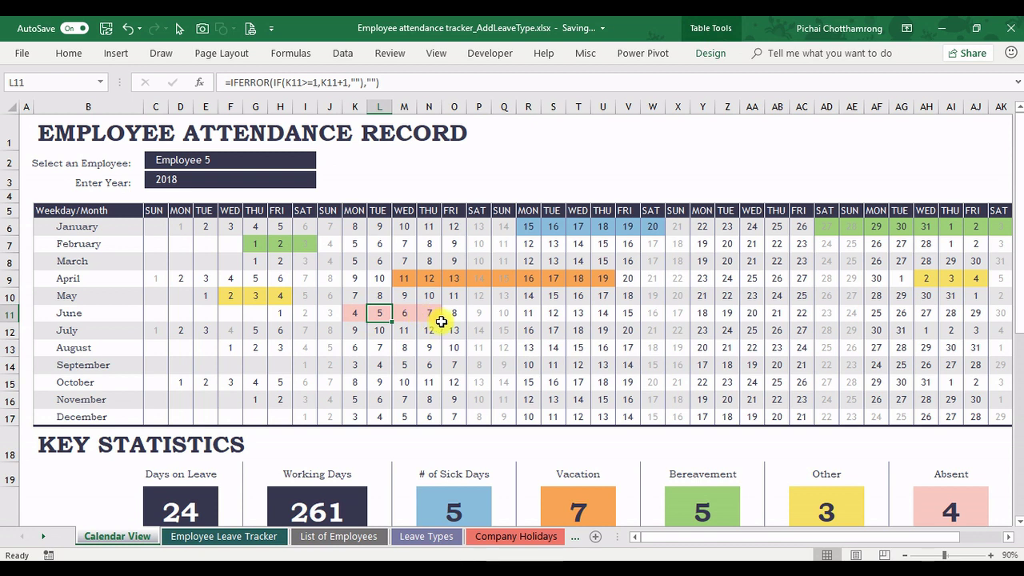
{"action": "left_click", "coordinate": [569, 122]}
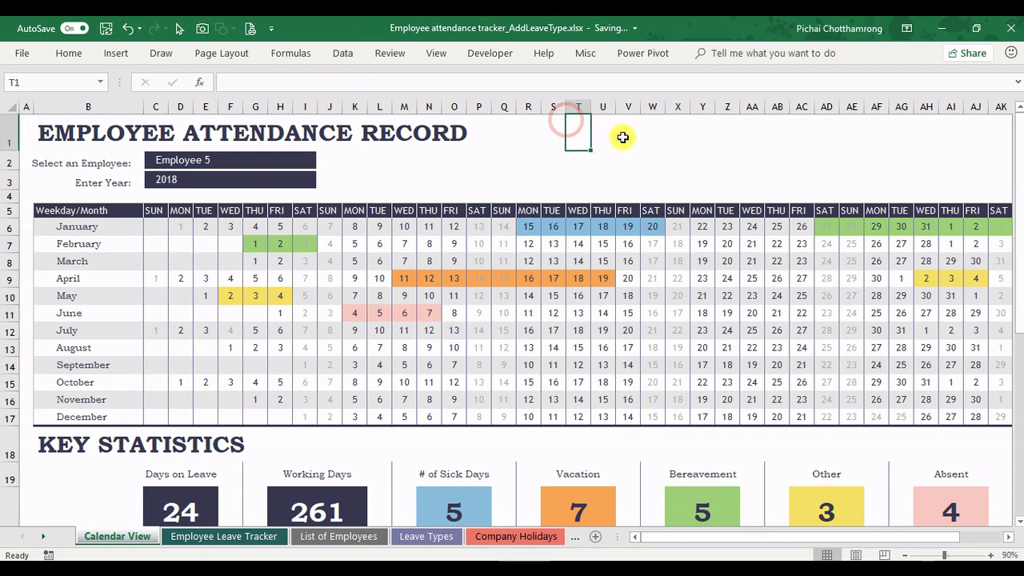